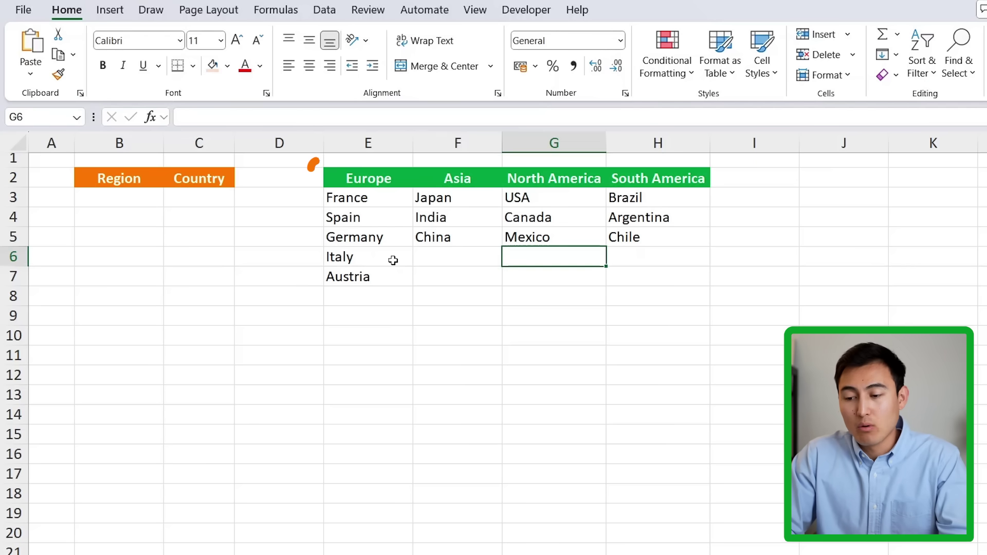
# Review the region/country table, then select the Region cell B3.
pyautogui.moveTo(337, 178); pyautogui.dragTo(588, 193)
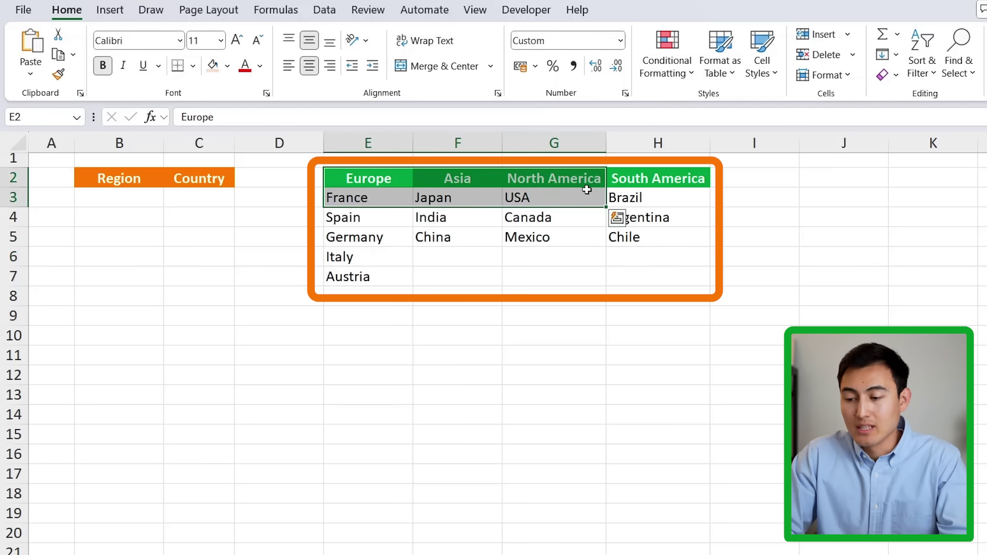
pyautogui.click(365, 240)
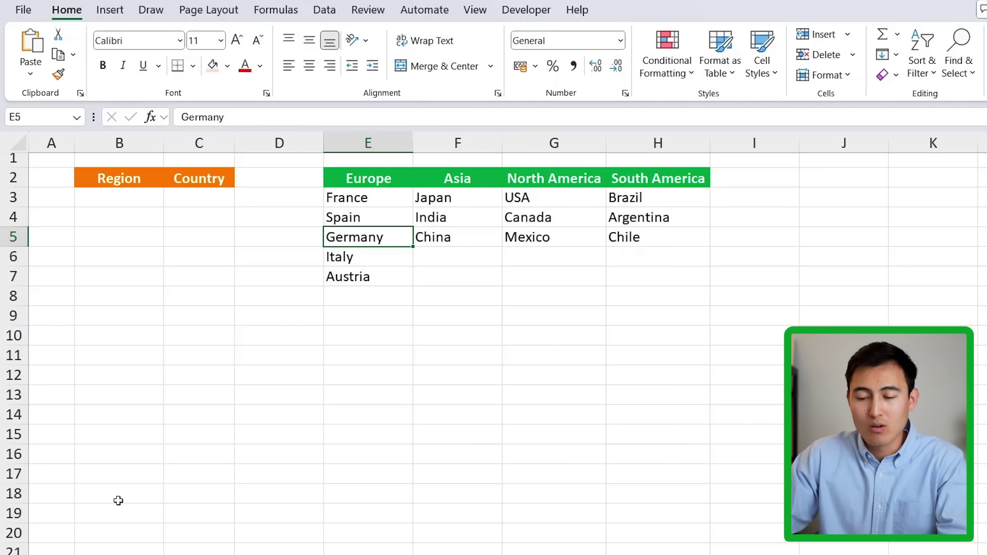
pyautogui.click(136, 191)
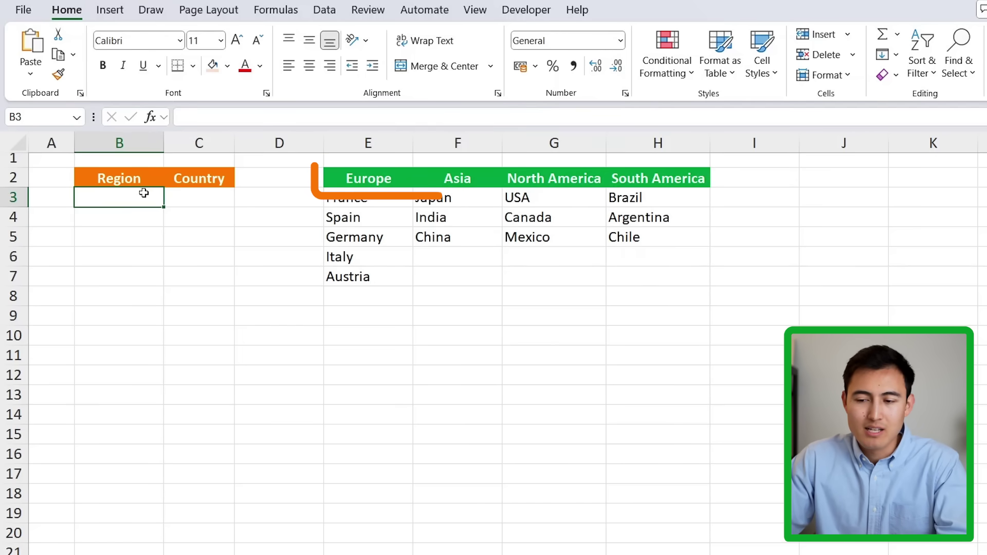
# Give B3 a List validation sourced from =$E$2:$H$2, then show its region choices.
pyautogui.click(334, 15)
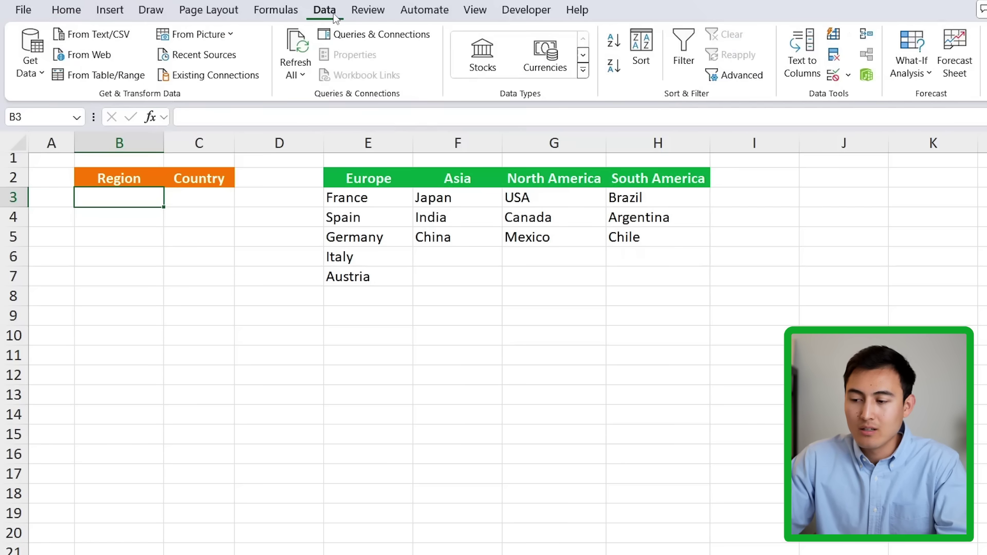
pyautogui.click(833, 75)
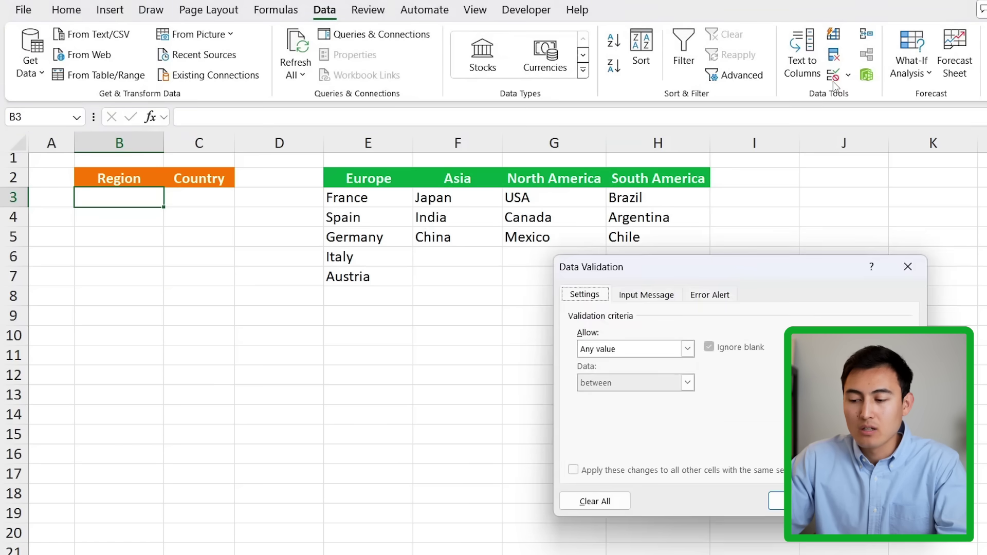
pyautogui.moveTo(711, 254); pyautogui.dragTo(441, 257)
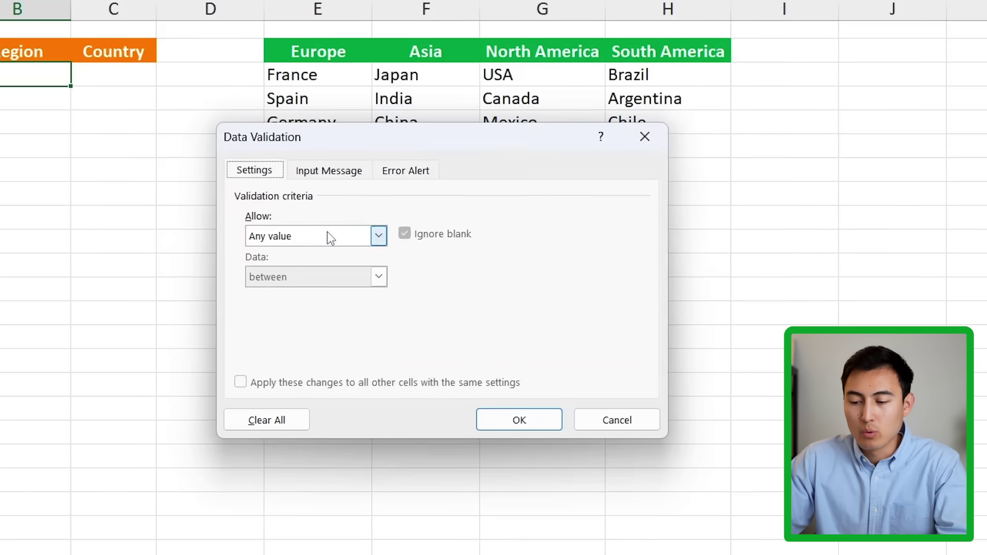
pyautogui.click(329, 237)
pyautogui.click(311, 294)
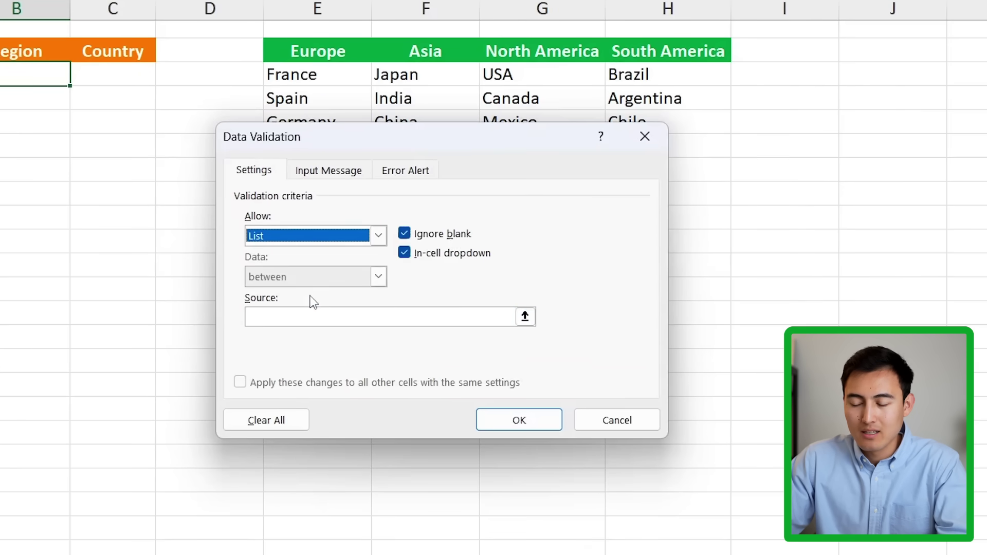
pyautogui.click(388, 319)
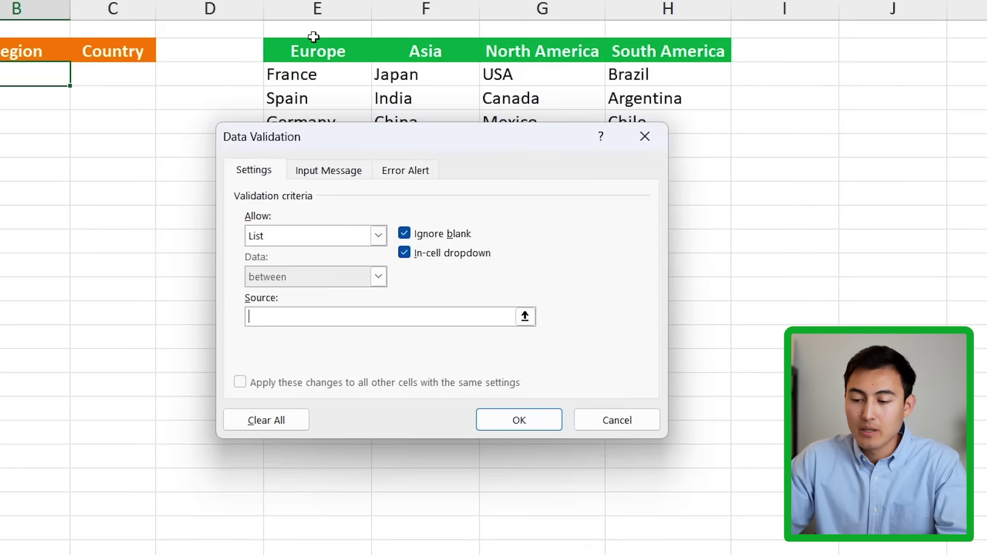
pyautogui.moveTo(308, 49); pyautogui.dragTo(668, 50)
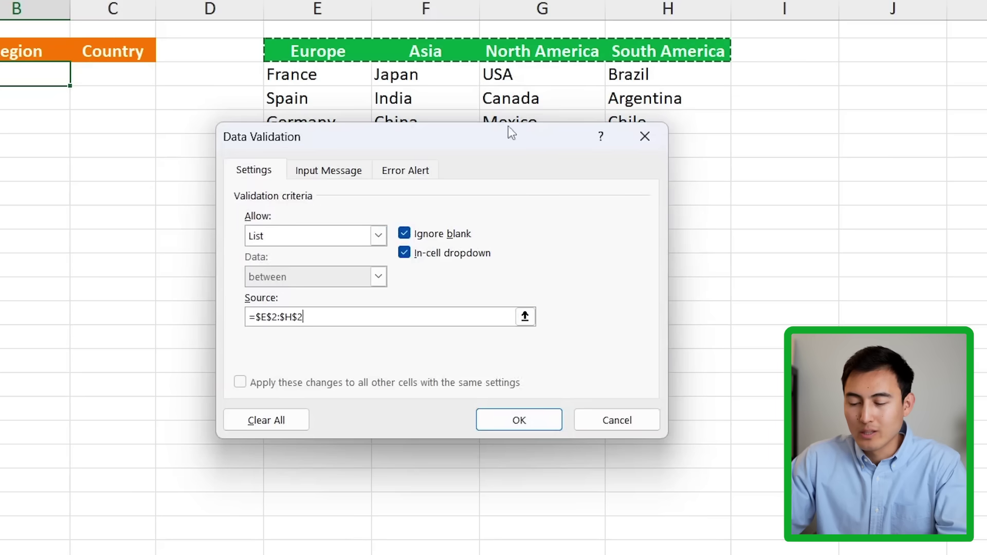
pyautogui.click(506, 420)
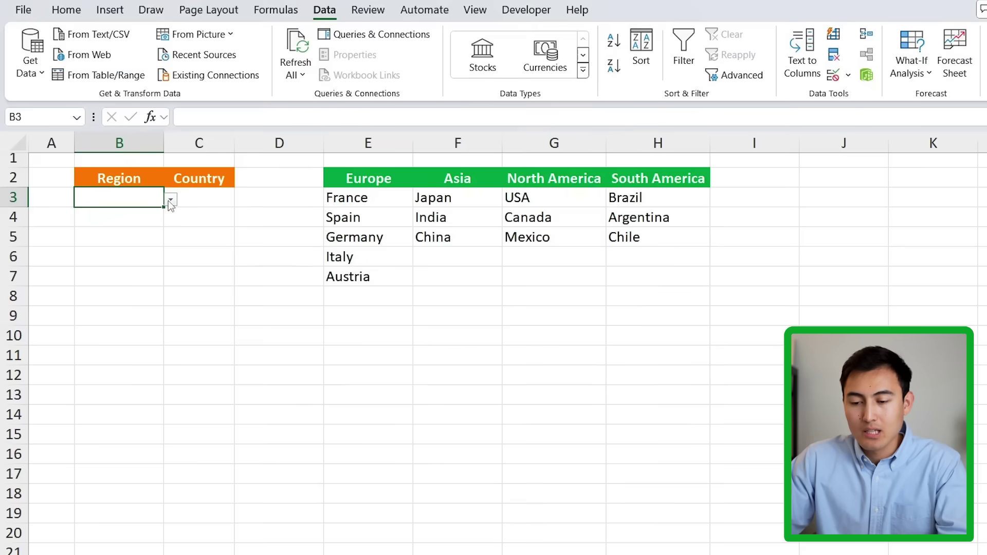
pyautogui.click(170, 200)
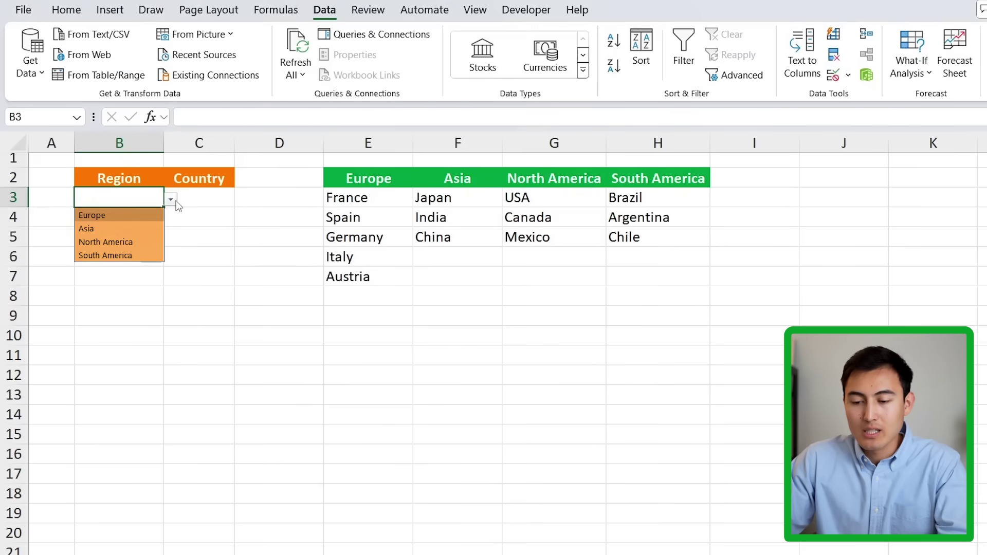
# Pick Asia in B3, fill it down, then clear the extra copies in B4:B9.
pyautogui.click(122, 229)
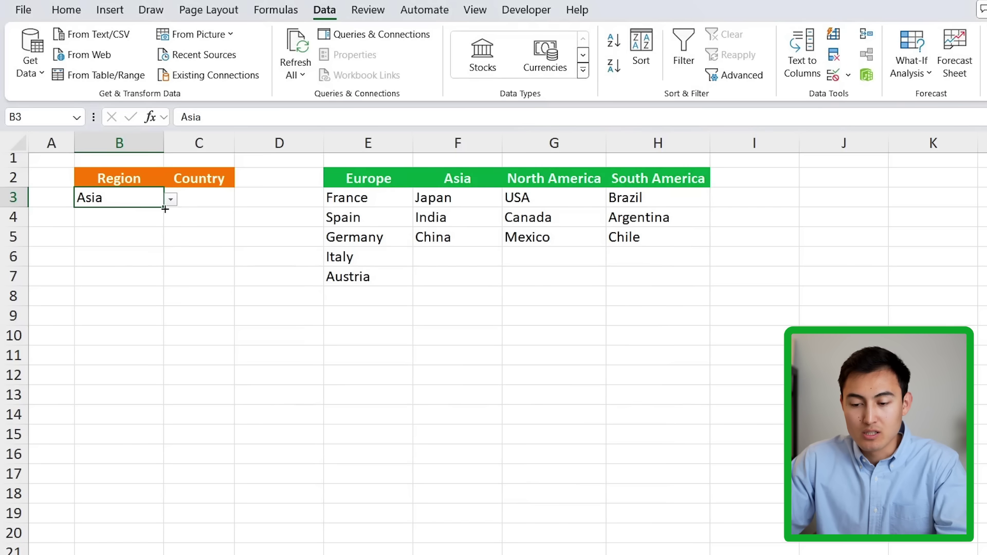
pyautogui.moveTo(165, 208); pyautogui.dragTo(156, 321)
pyautogui.press('Down')
pyautogui.press('Down')
pyautogui.press('Down')
pyautogui.press('Down')
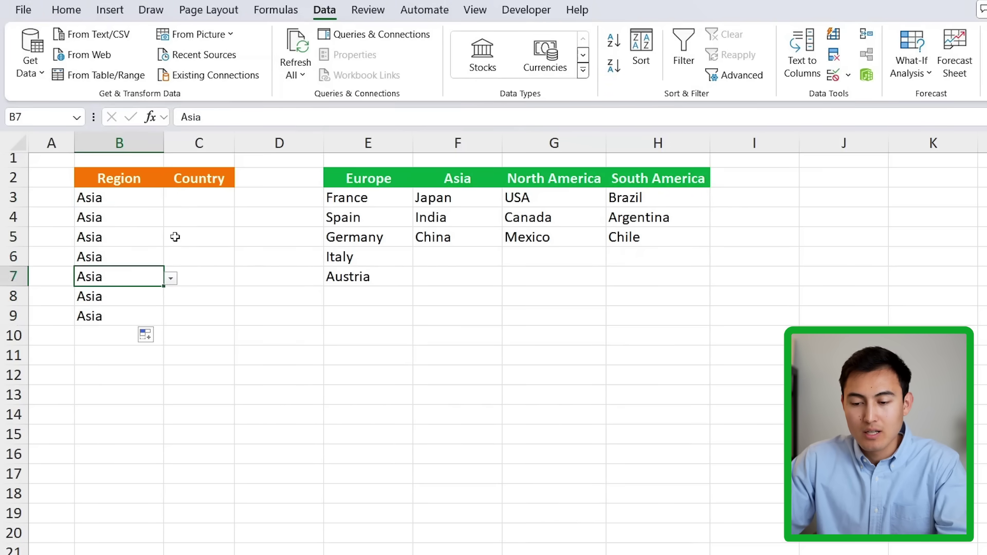
pyautogui.press('Down')
pyautogui.press('Down')
pyautogui.hotkey('shift', 'Up')
pyautogui.hotkey('shift', 'Up')
pyautogui.hotkey('shift', 'Up')
pyautogui.hotkey('shift', 'Up')
pyautogui.hotkey('shift', 'Up')
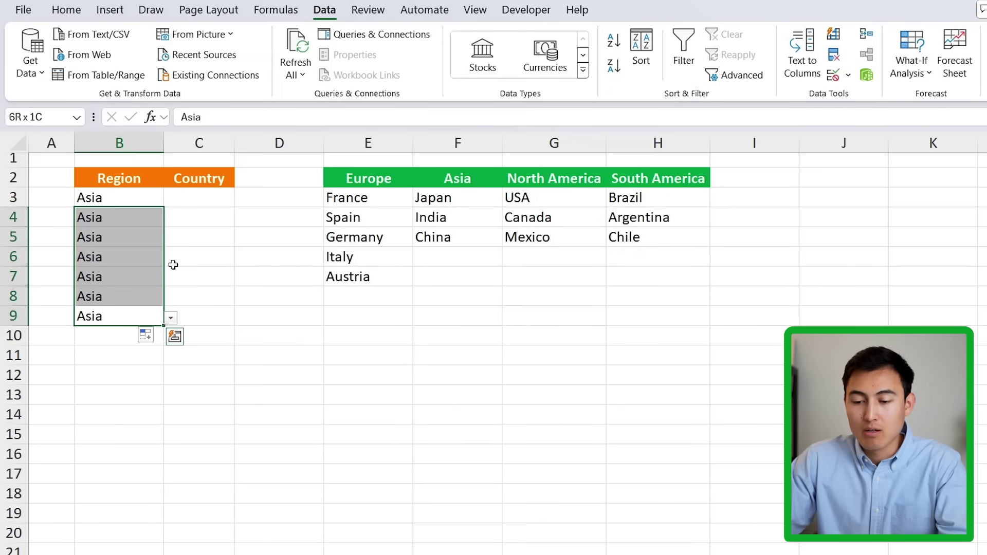
pyautogui.press('Delete')
pyautogui.press('Up')
pyautogui.press('Up')
pyautogui.press('Up')
pyautogui.press('Up')
pyautogui.press('Up')
pyautogui.press('Up')
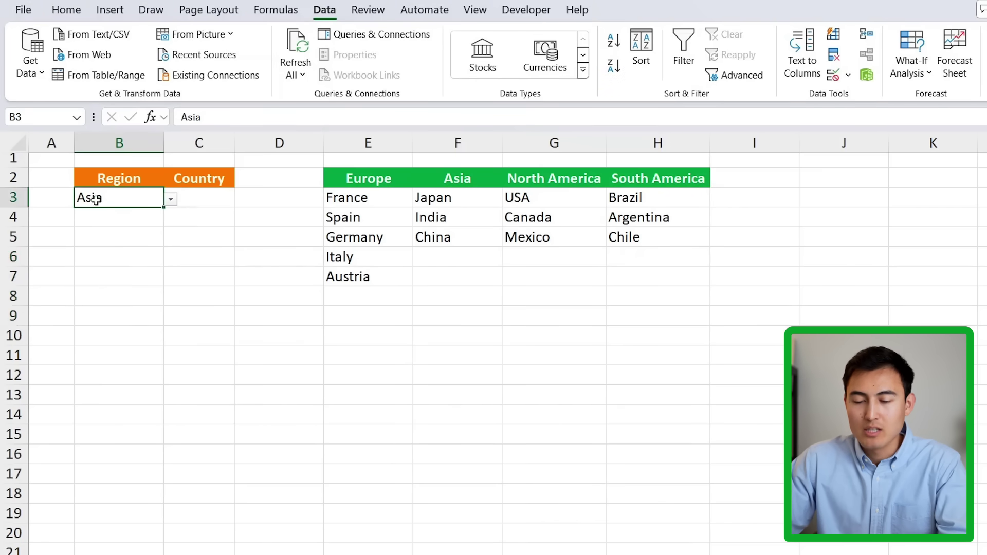
pyautogui.press('Right')
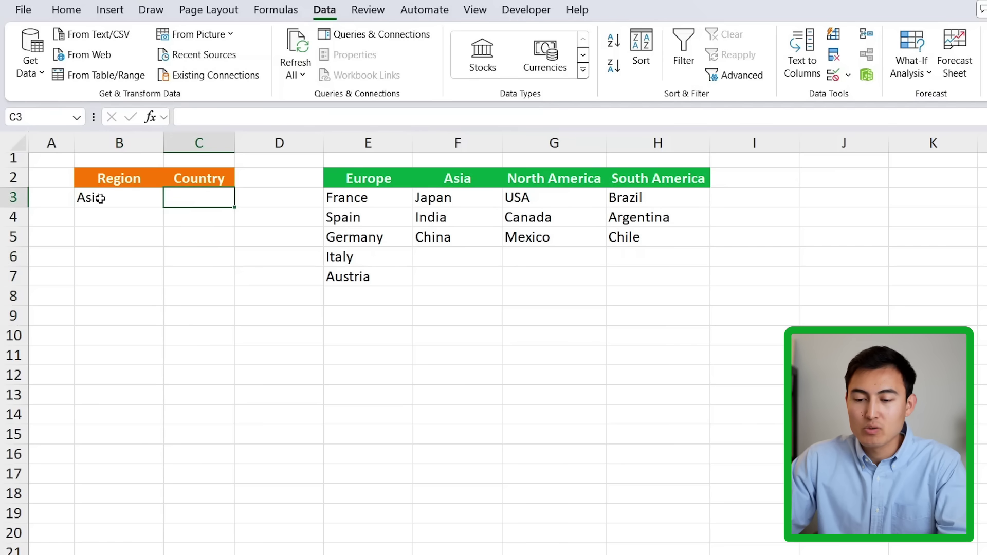
# Select the Asia countries Japan to China in the lookup table, then undo the change.
pyautogui.click(434, 197)
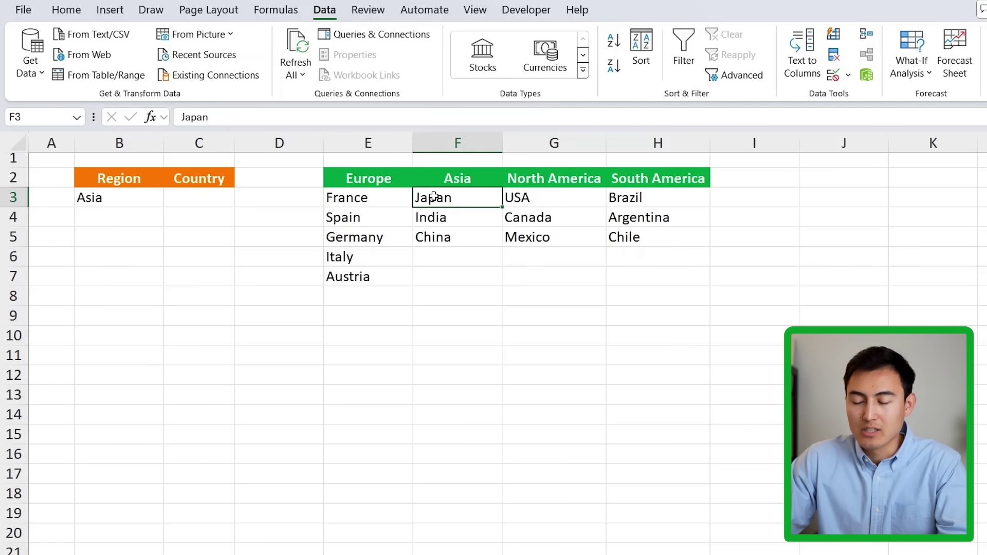
pyautogui.moveTo(434, 216); pyautogui.dragTo(435, 235)
pyautogui.press('F4')
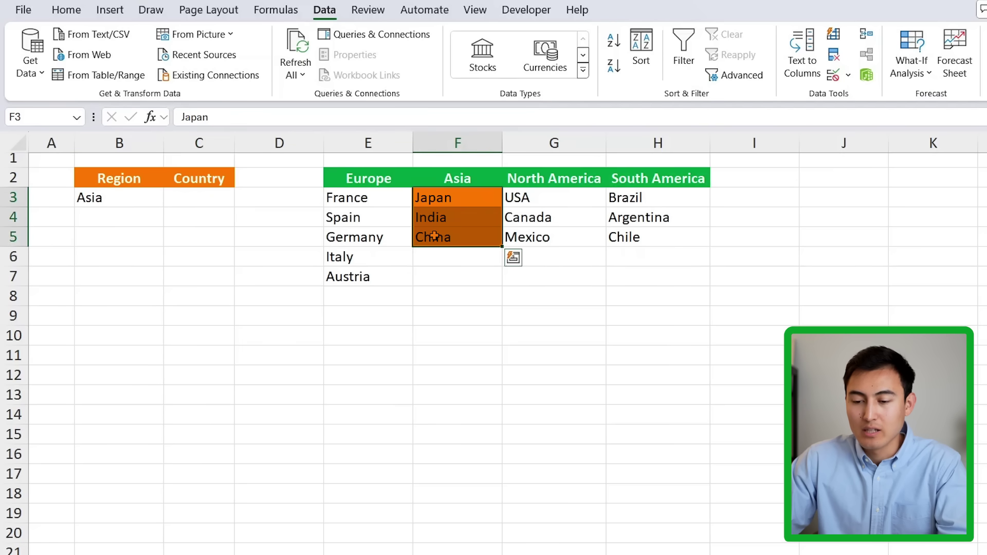
pyautogui.hotkey('ctrl', 'z')
# Choose Europe from B3's drop-down, then select the Country cell C3.
pyautogui.click(155, 202)
pyautogui.click(171, 199)
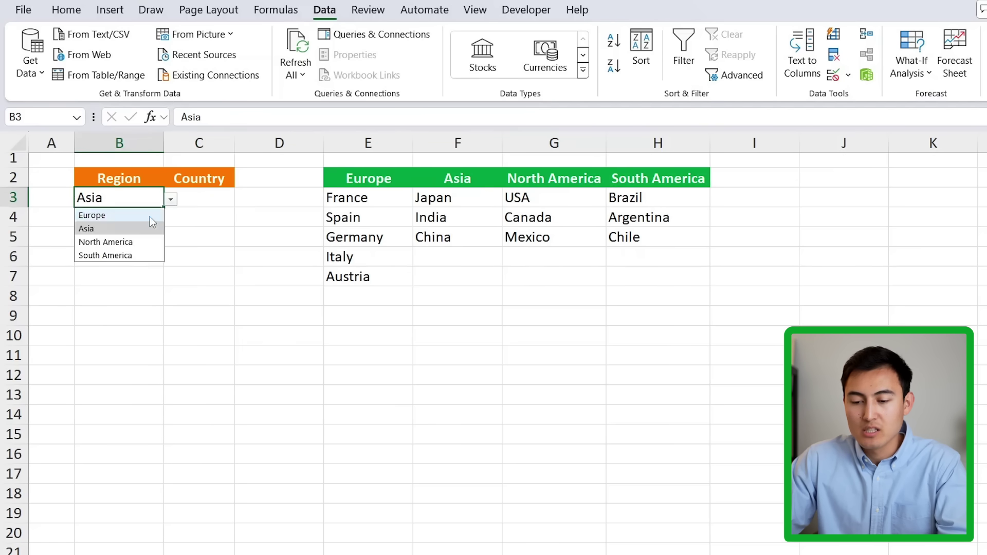
pyautogui.click(149, 213)
pyautogui.moveTo(360, 200); pyautogui.dragTo(375, 275)
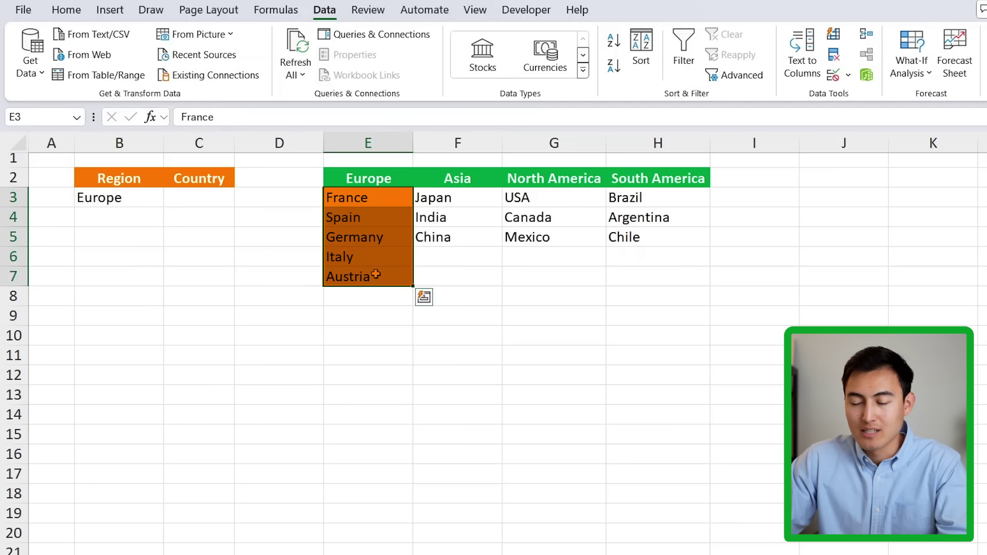
pyautogui.hotkey('ctrl', 'z')
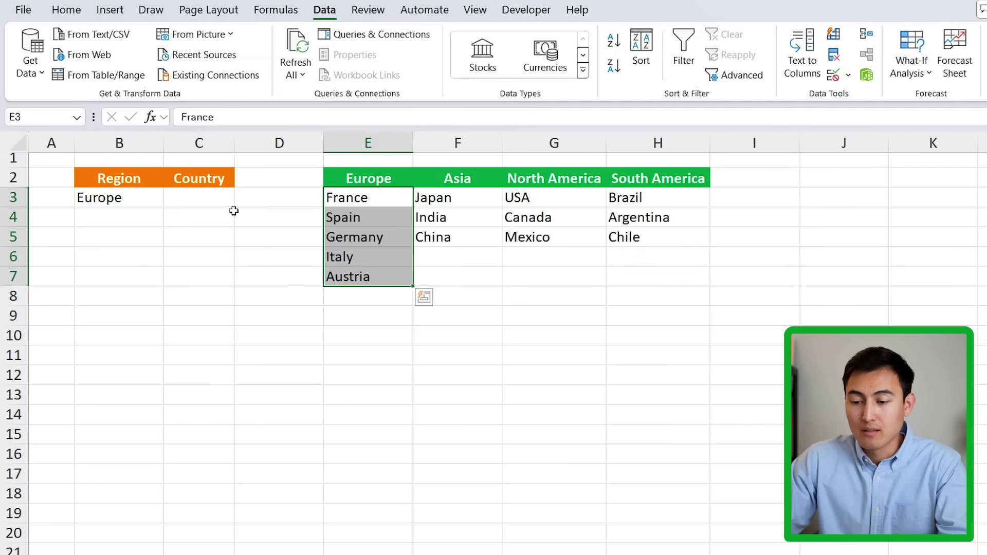
pyautogui.click(214, 205)
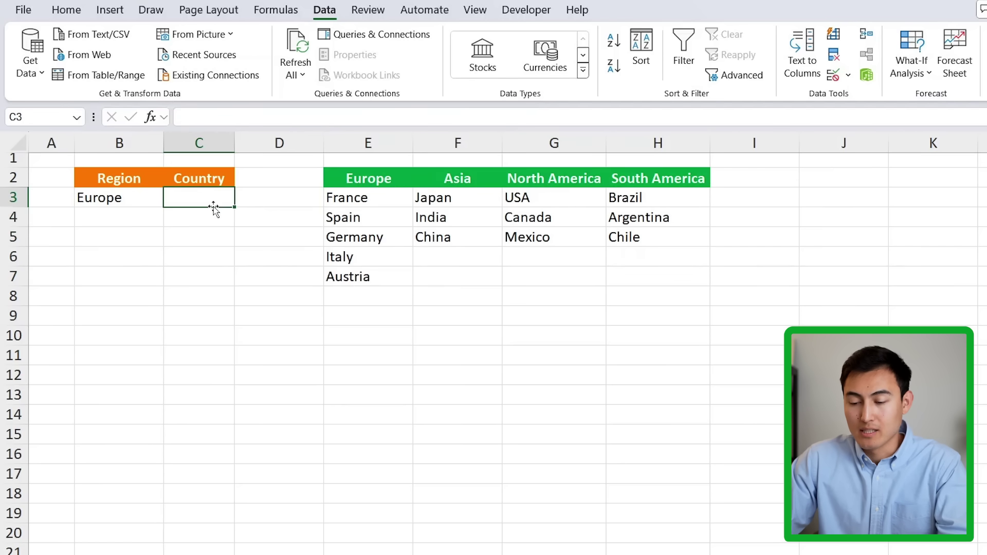
# Enter =XLOOKUP(B3,E2:H2,E3:H7) in C3 so Europe's countries spill down.
pyautogui.write('=x')
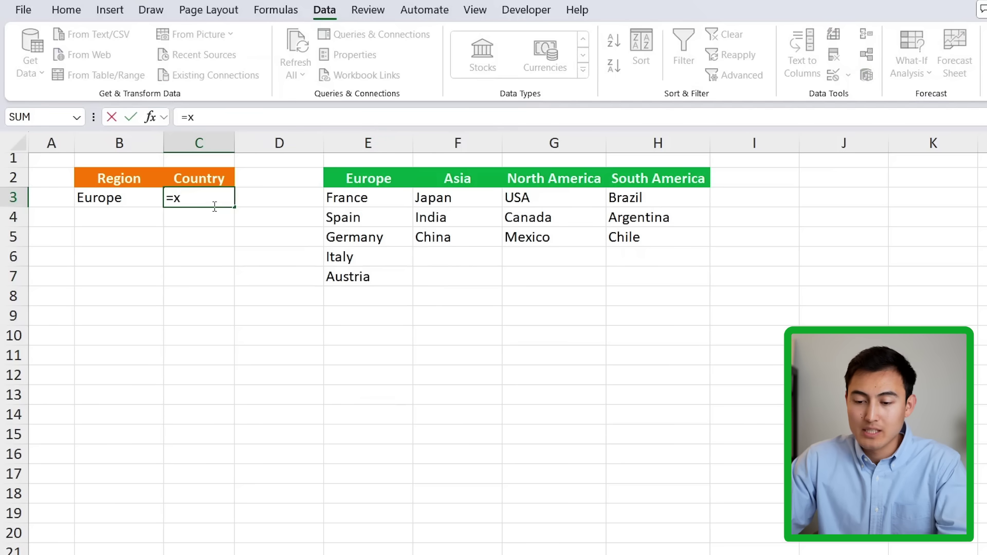
pyautogui.write('l')
pyautogui.press('Tab')
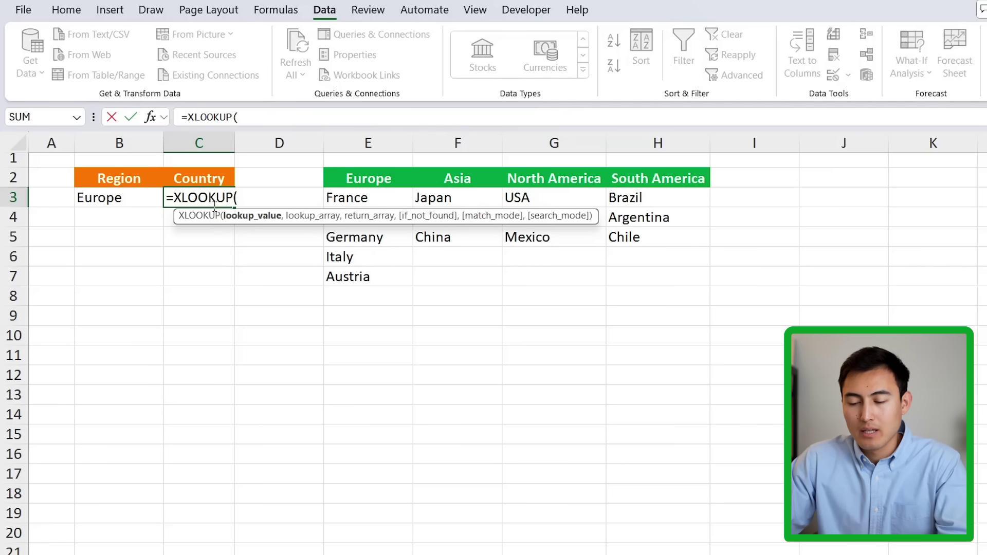
pyautogui.click(101, 197)
pyautogui.write(',')
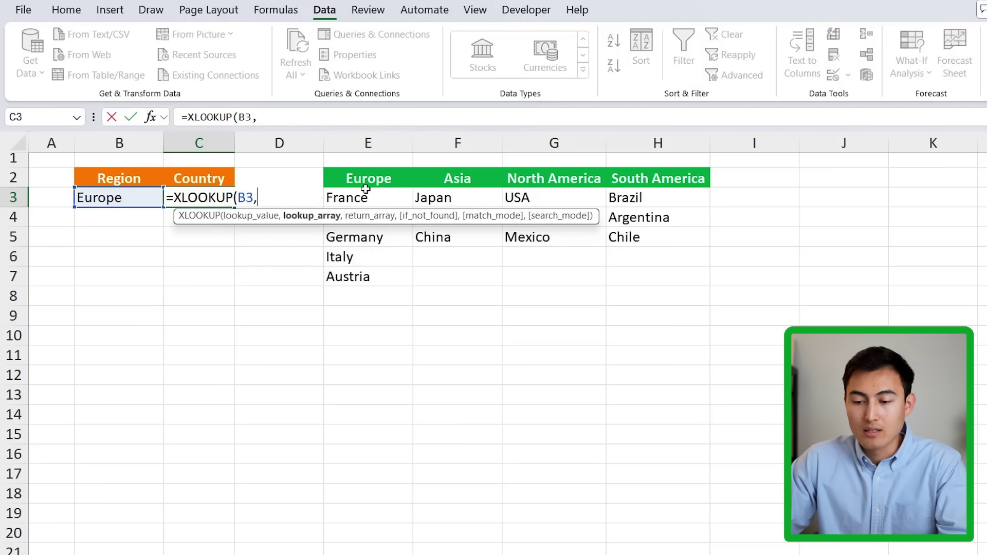
pyautogui.moveTo(363, 179); pyautogui.dragTo(640, 173)
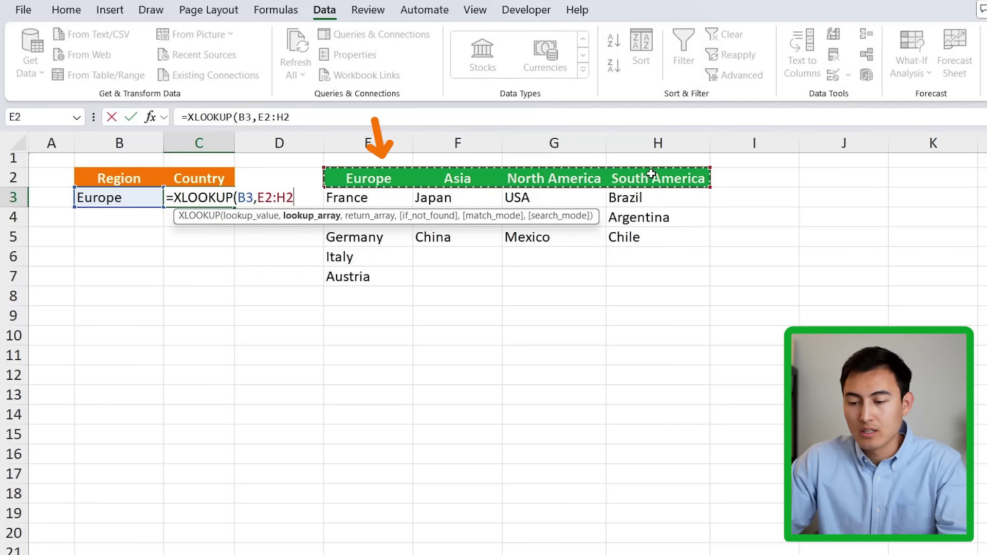
pyautogui.write(',')
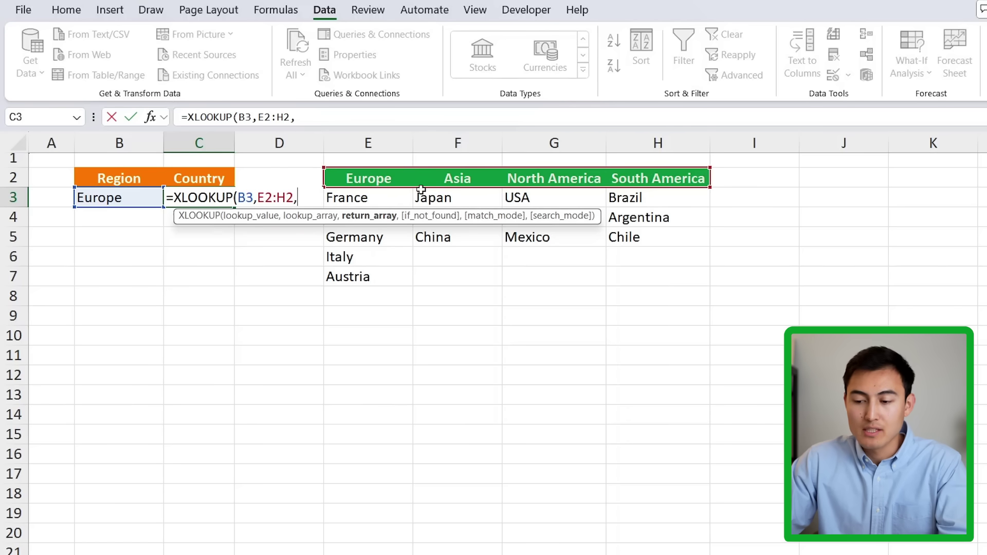
pyautogui.moveTo(344, 199); pyautogui.dragTo(656, 282)
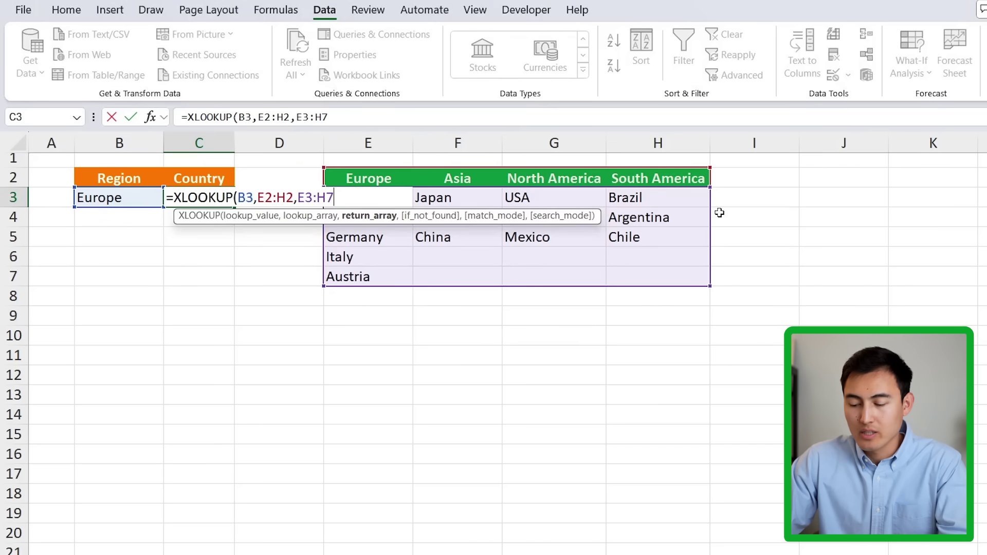
pyautogui.press('Return')
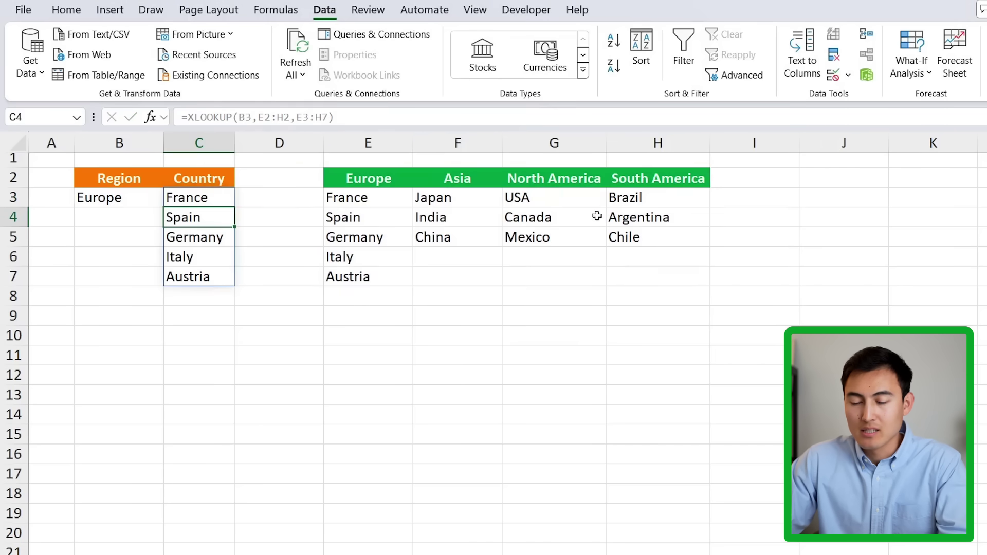
# Switch the Region in B3 to Asia and delete C3's XLOOKUP formula.
pyautogui.press('Up')
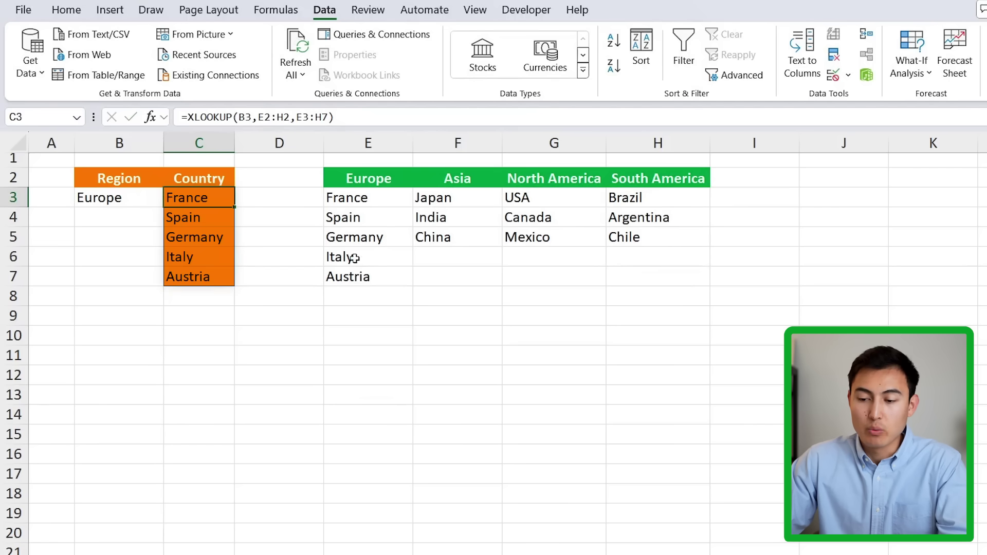
pyautogui.press('Left')
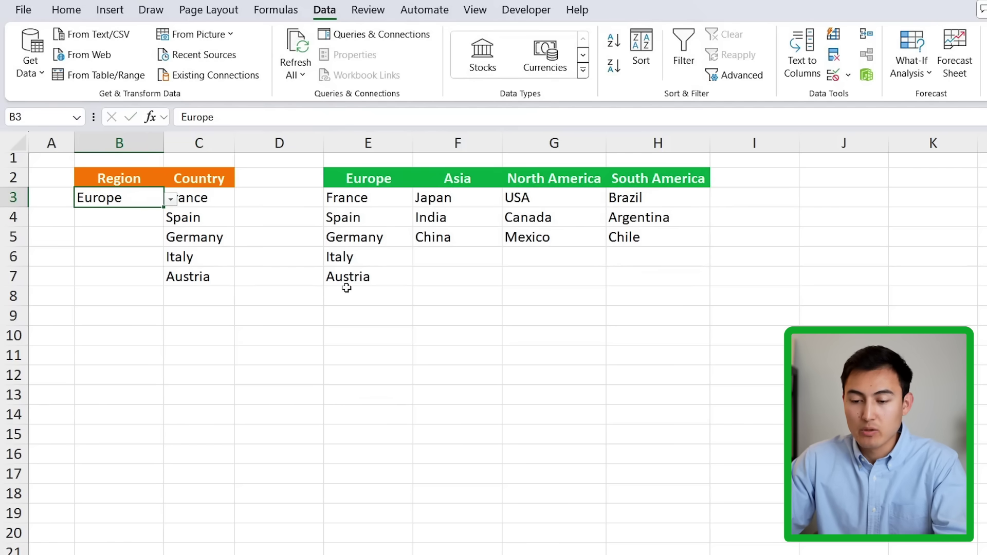
pyautogui.hotkey('alt', 'Down')
pyautogui.press('Down')
pyautogui.press('Return')
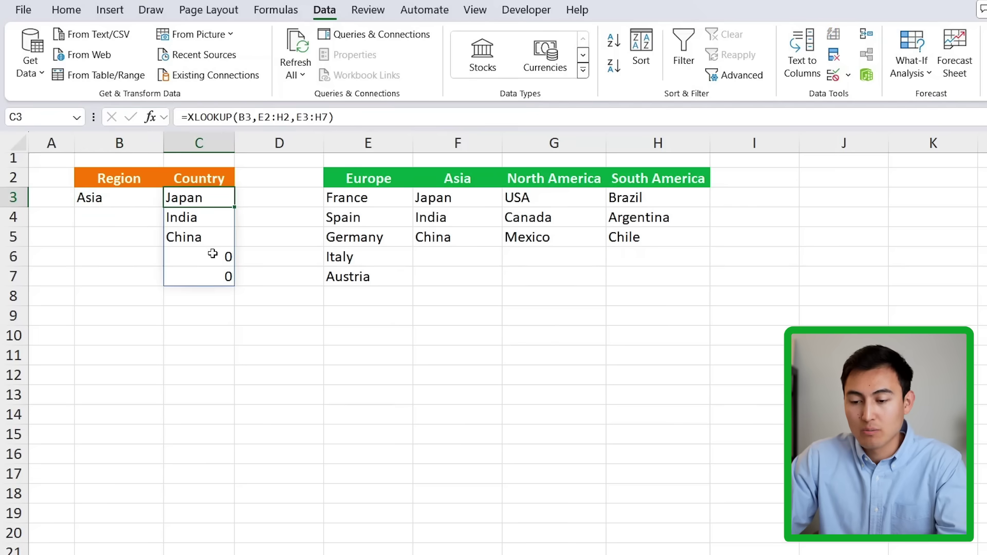
pyautogui.press('Delete')
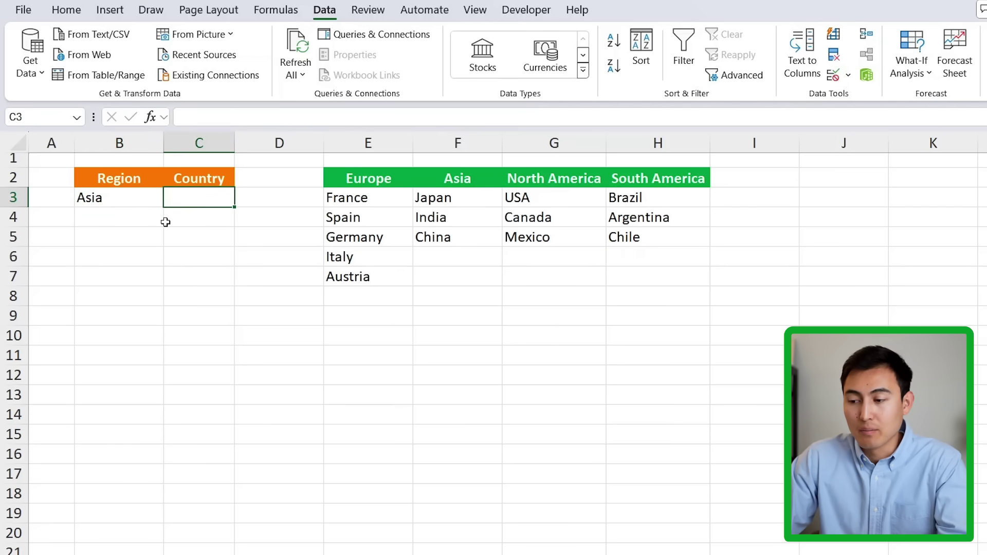
# Set C3's validation to List with source =xlookup(B3,$E$2:$H$2,$E$3:$H$7).
pyautogui.click(833, 75)
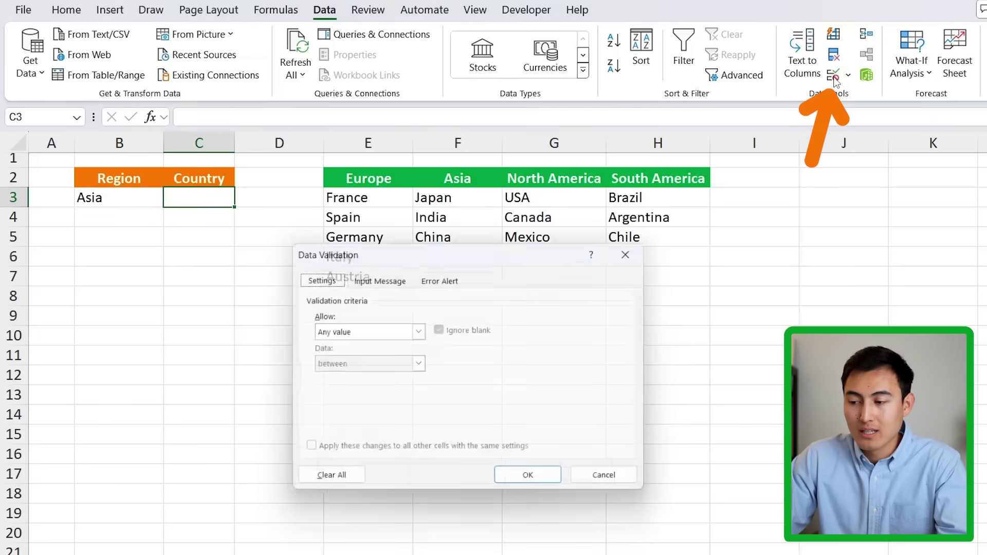
pyautogui.click(394, 236)
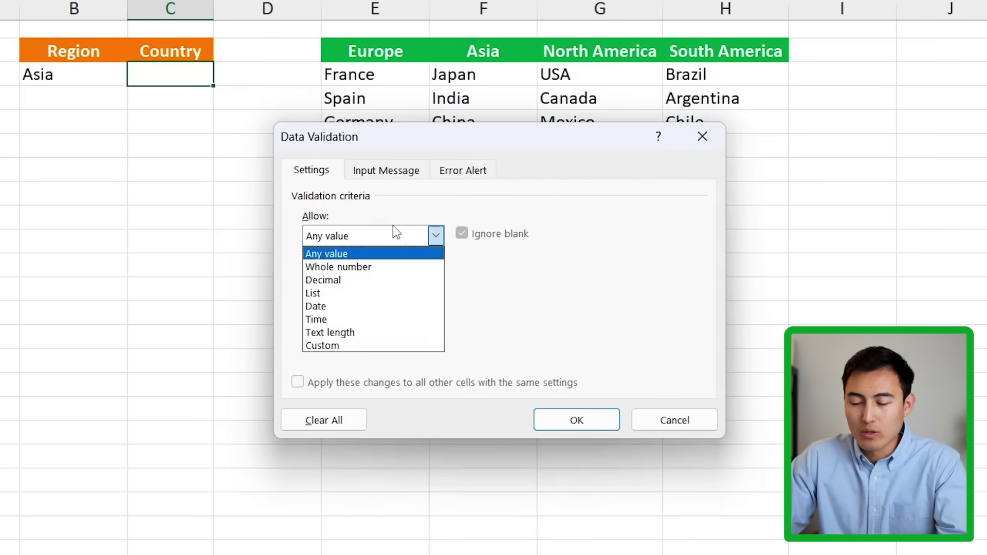
pyautogui.click(339, 293)
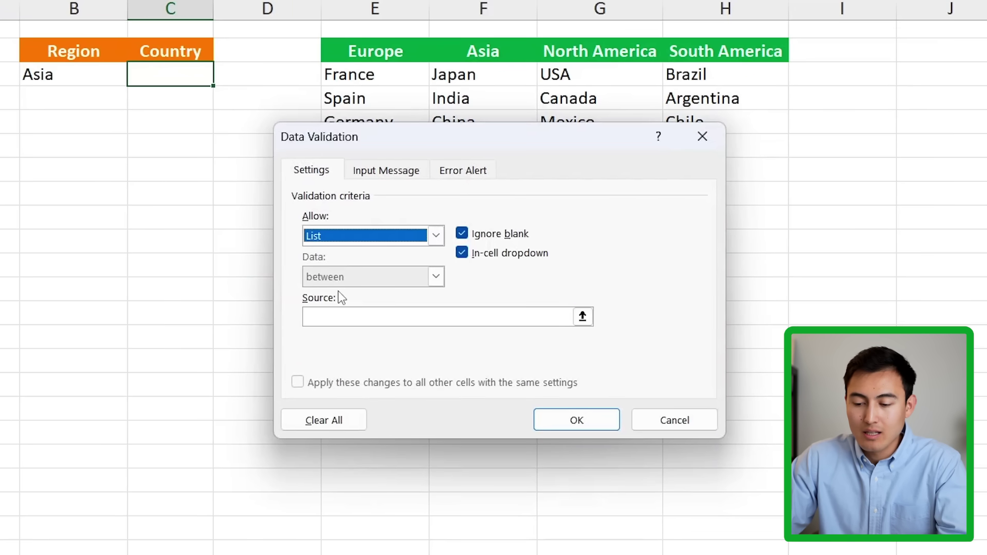
pyautogui.click(384, 319)
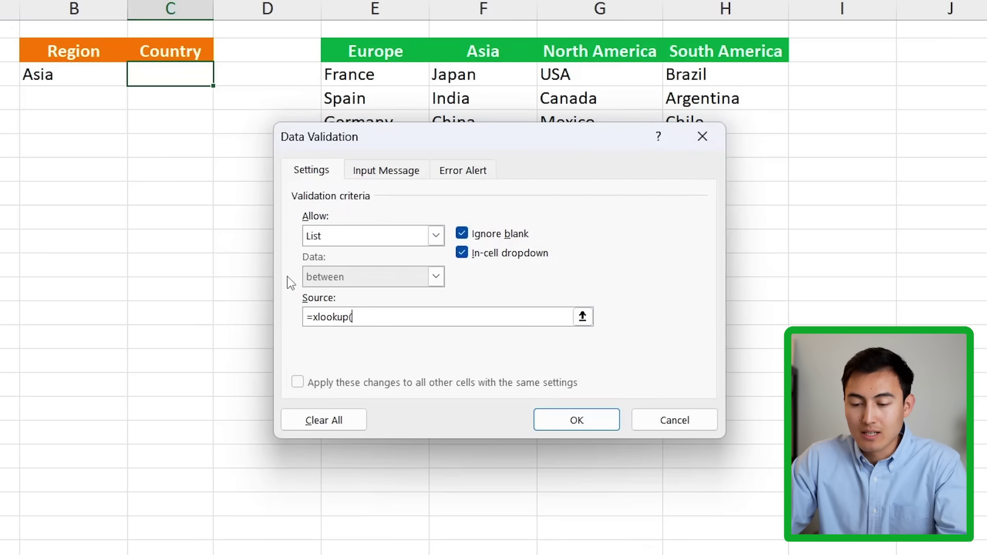
pyautogui.click(70, 78)
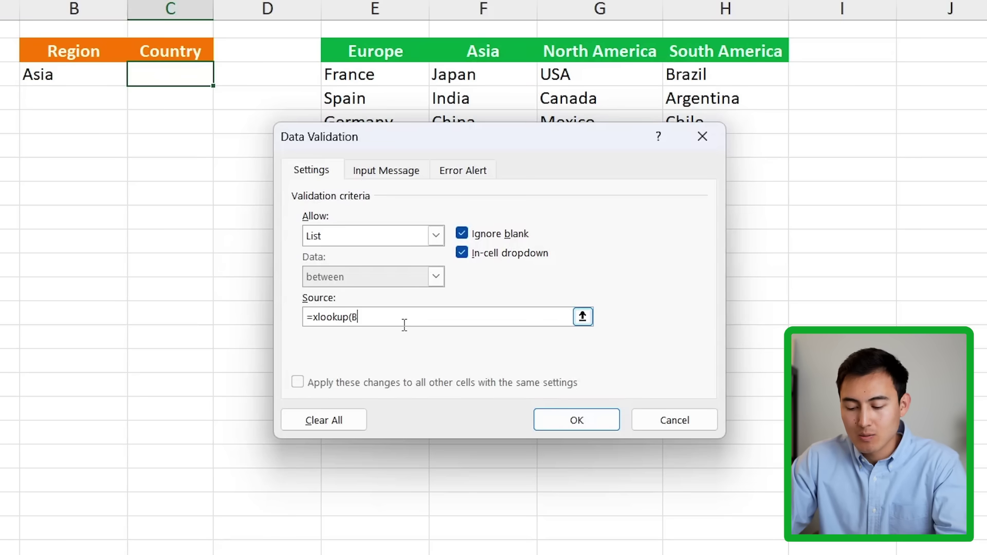
pyautogui.write('B3')
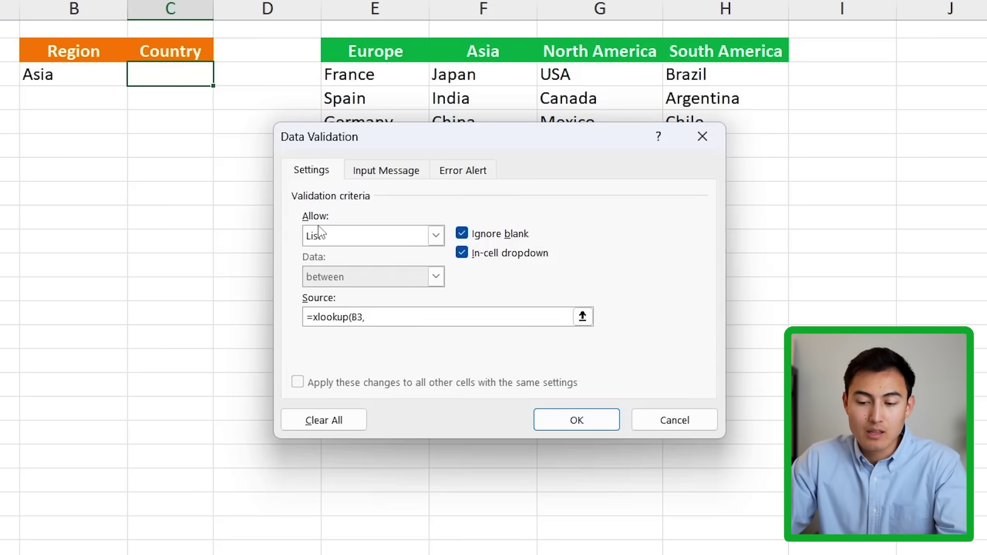
pyautogui.write(',')
pyautogui.moveTo(354, 48); pyautogui.dragTo(758, 49)
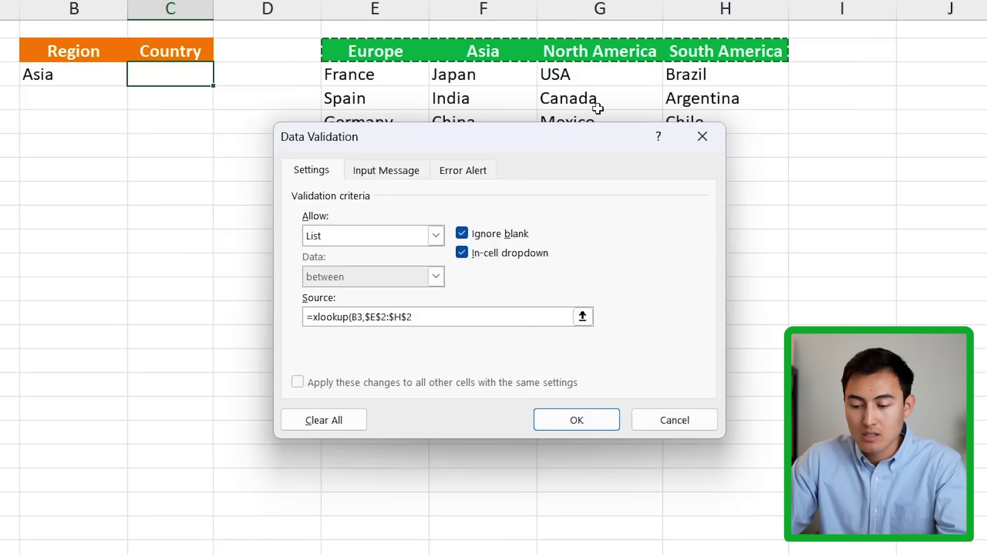
pyautogui.write(',')
pyautogui.moveTo(456, 132); pyautogui.dragTo(527, 247)
pyautogui.moveTo(339, 78)
pyautogui.mouseDown()
pyautogui.moveTo(590, 147)
pyautogui.moveTo(711, 159)
pyautogui.moveTo(723, 171)
pyautogui.mouseUp()
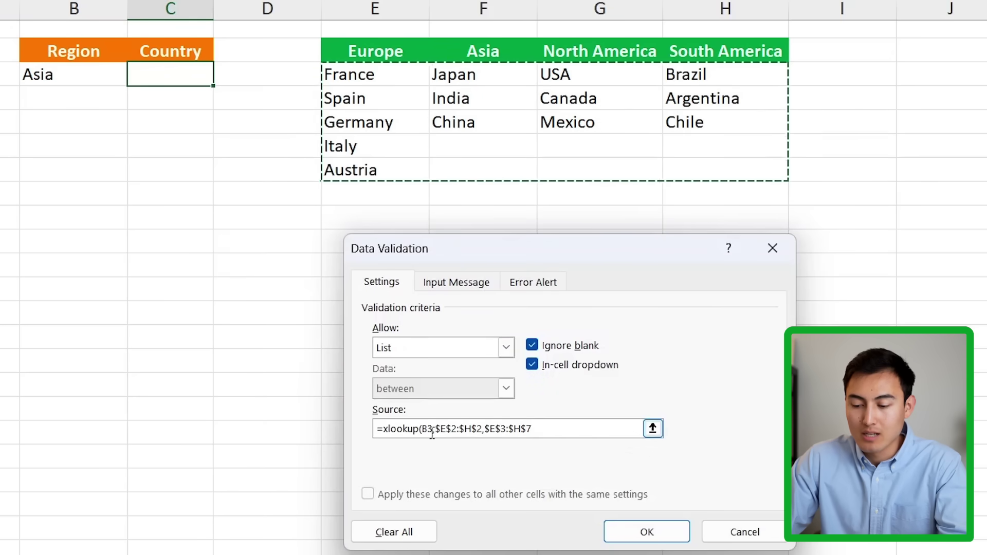
# Apply the country list validation to C3 and choose Japan.
pyautogui.click(647, 532)
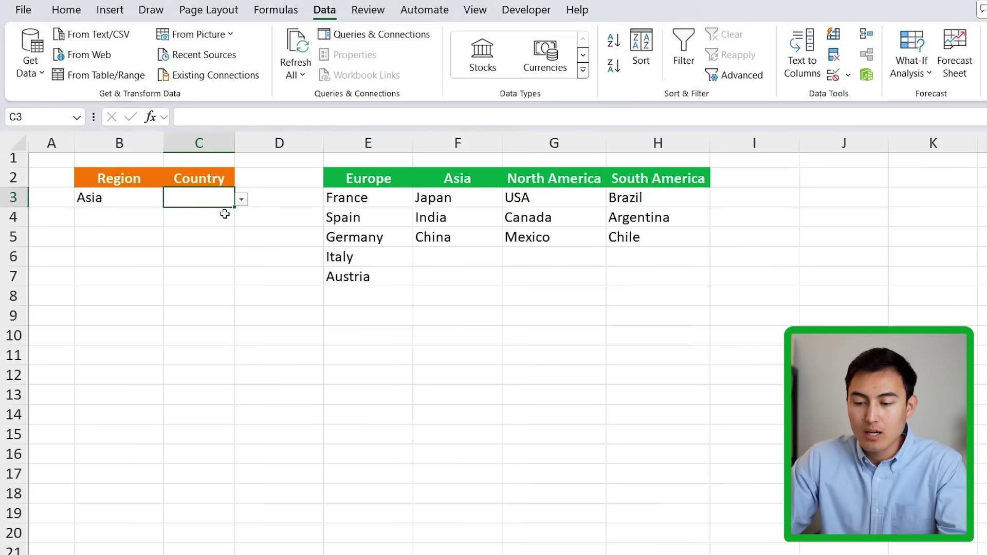
pyautogui.click(241, 205)
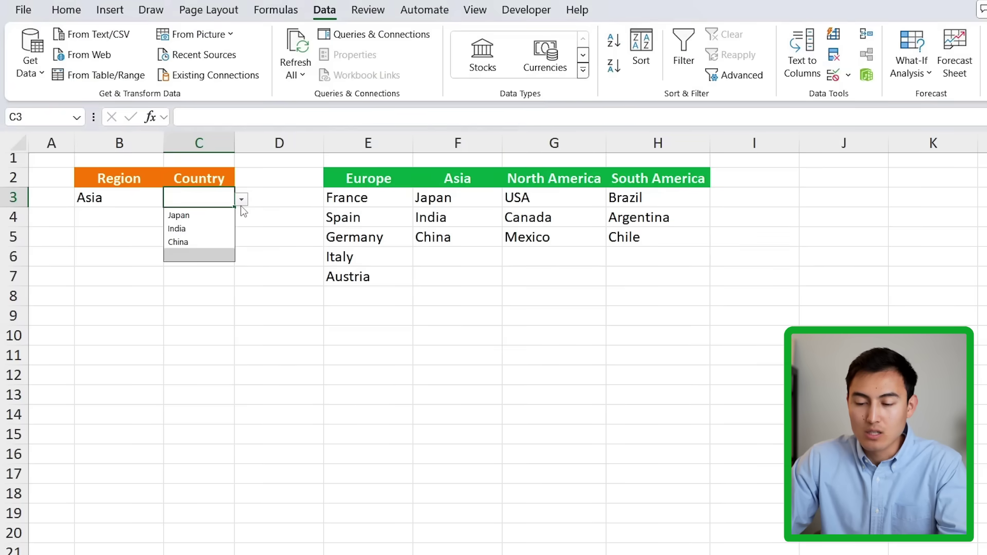
pyautogui.click(212, 216)
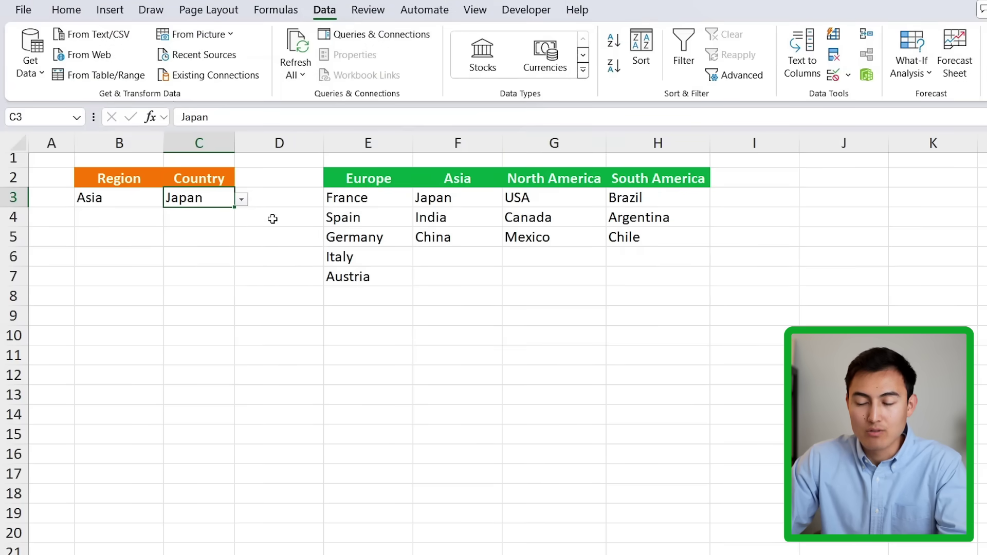
# Change the Region to North America and pick Canada from the updated Country list.
pyautogui.click(101, 196)
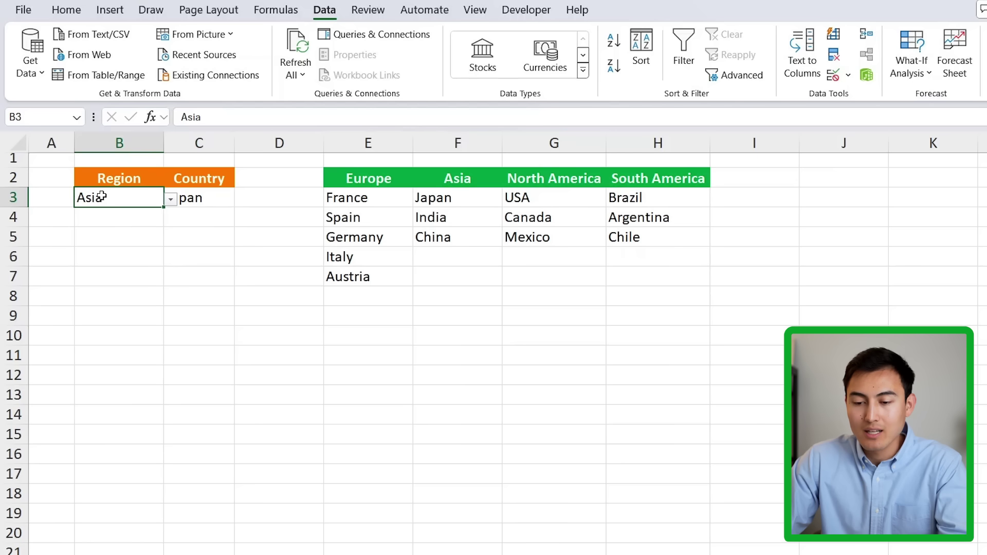
pyautogui.click(170, 199)
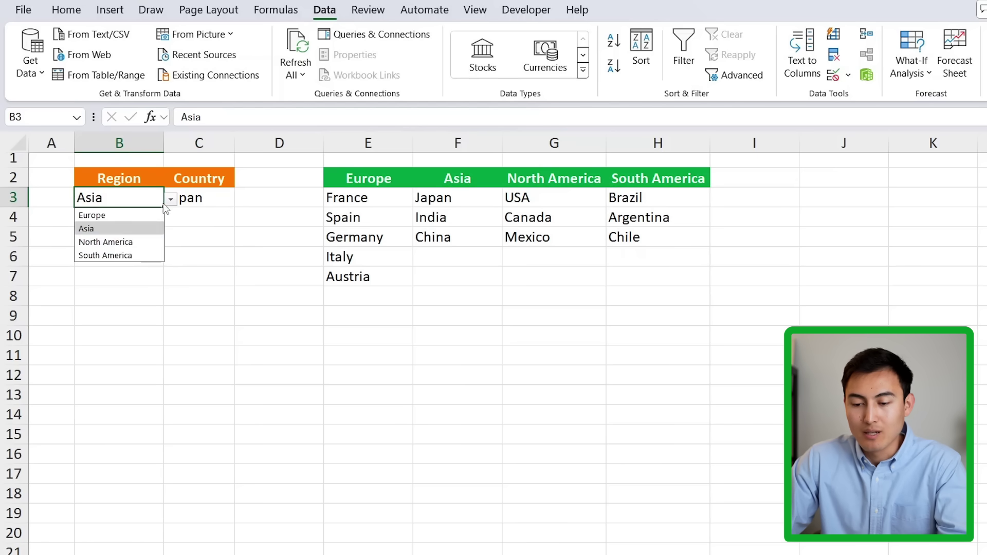
pyautogui.click(135, 242)
pyautogui.click(227, 206)
pyautogui.click(241, 200)
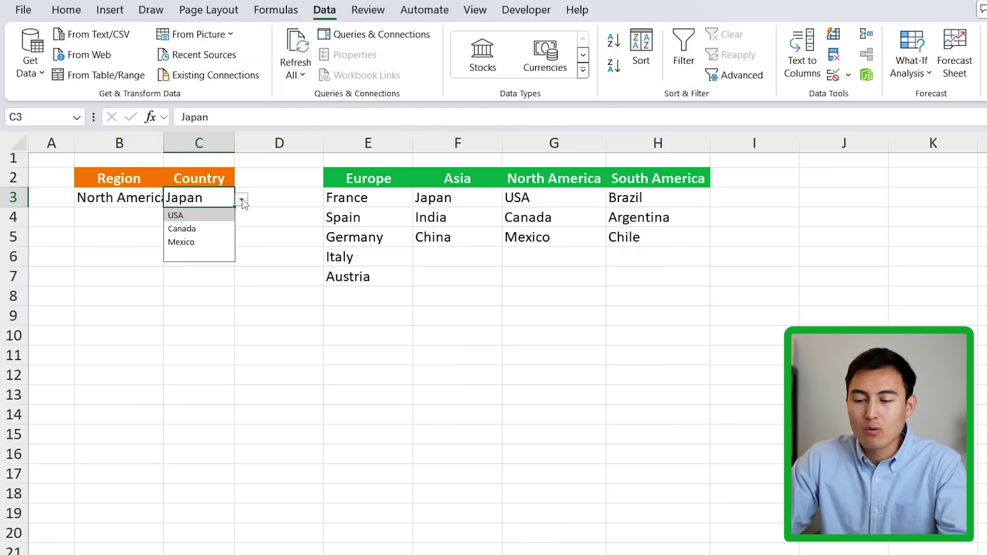
pyautogui.click(212, 229)
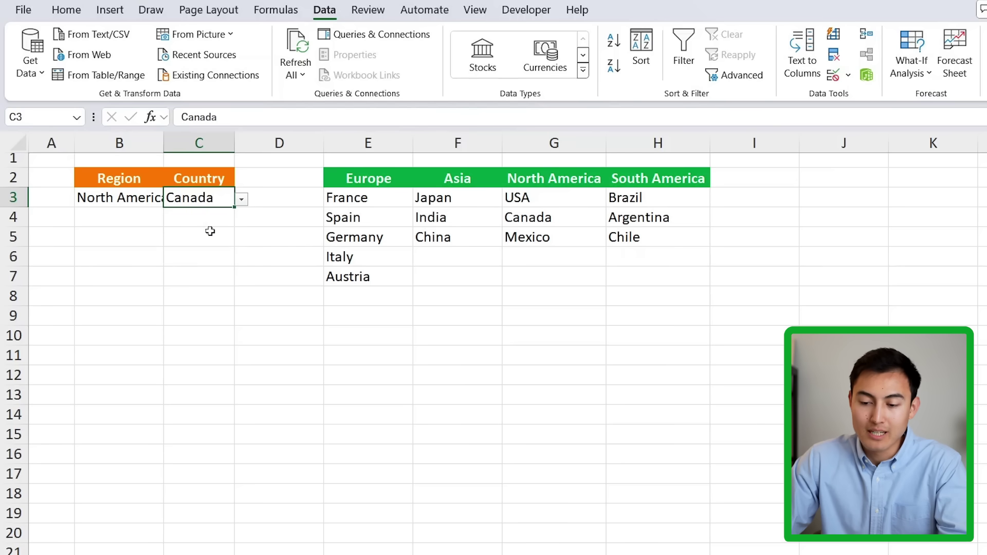
pyautogui.click(241, 200)
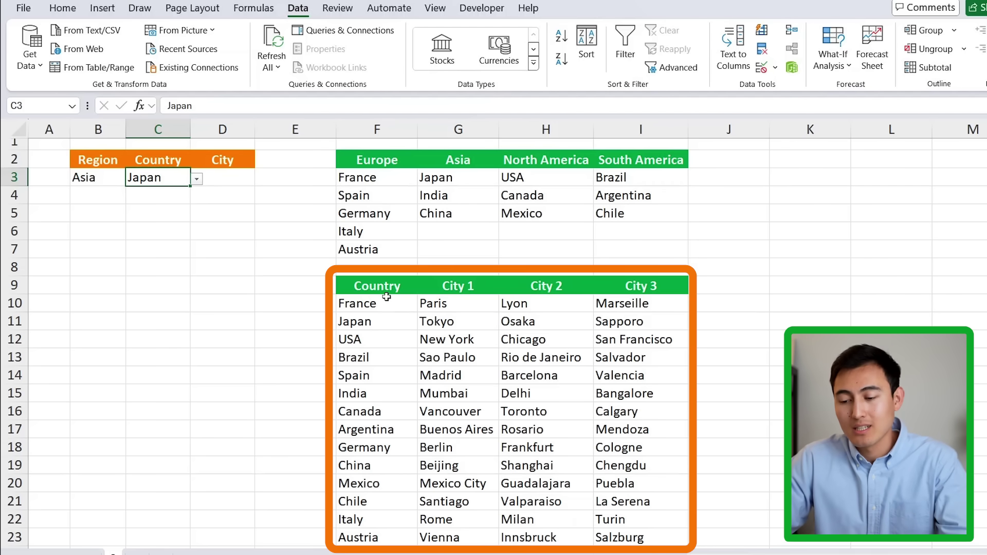
pyautogui.moveTo(379, 292); pyautogui.dragTo(387, 410)
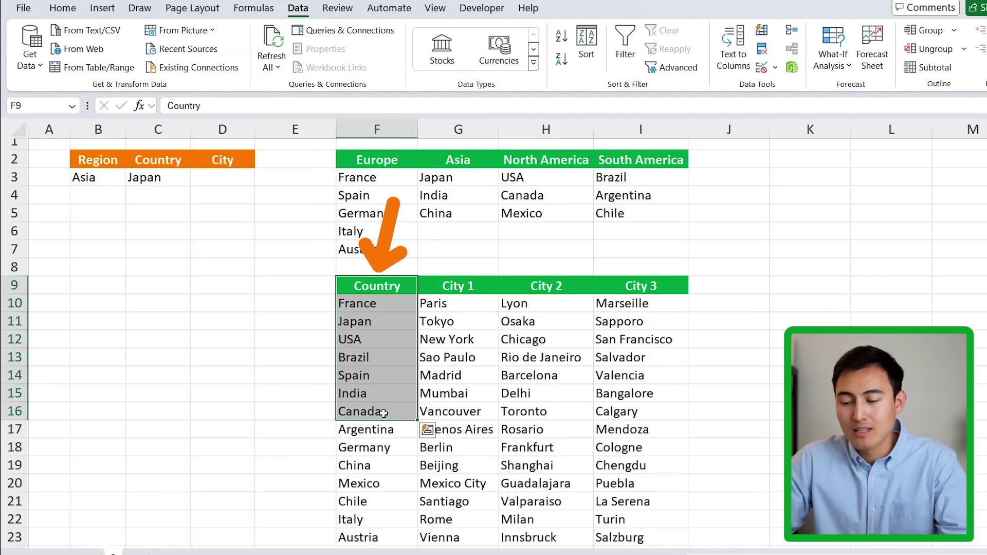
pyautogui.press('Down')
pyautogui.press('Right')
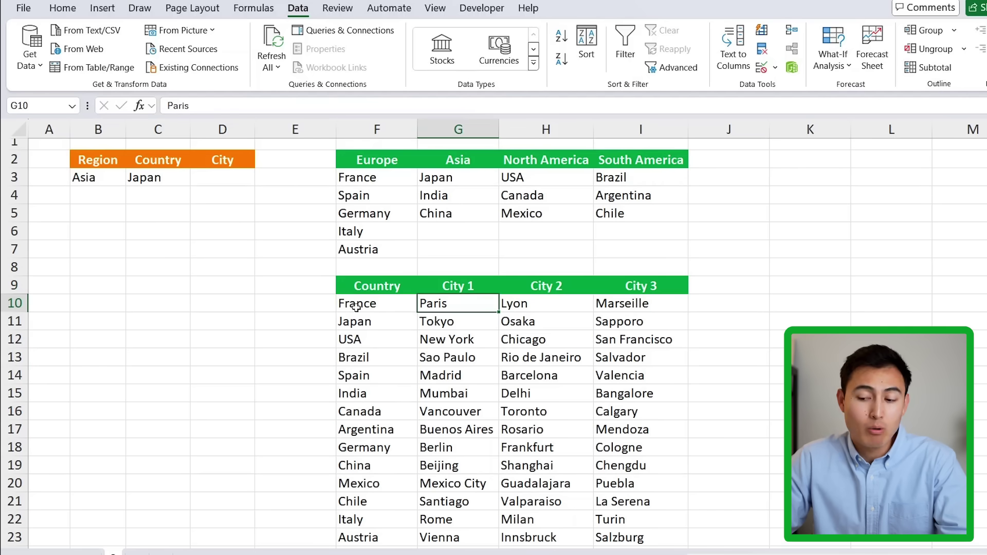
pyautogui.hotkey('ctrl', 'shift', 'Right')
pyautogui.click(431, 299)
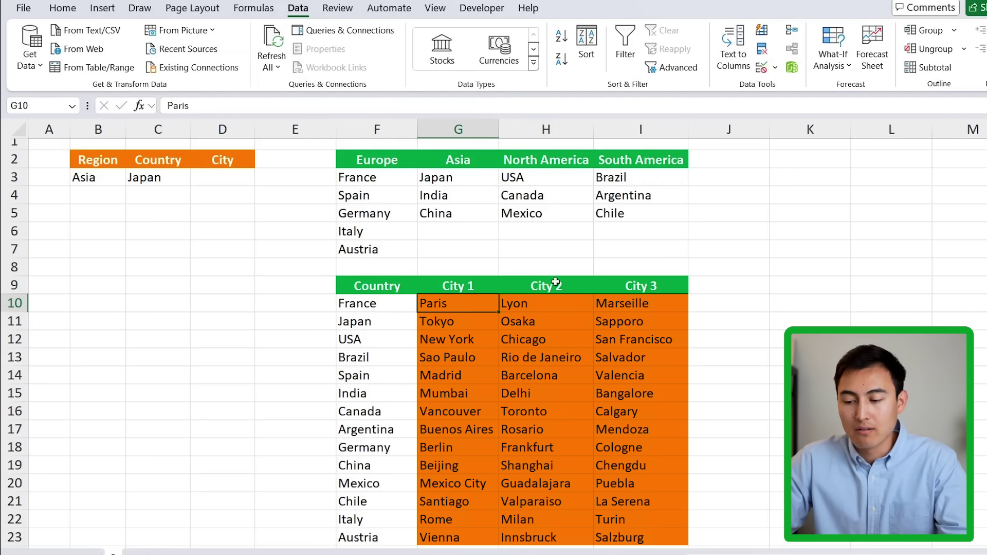
pyautogui.click(220, 173)
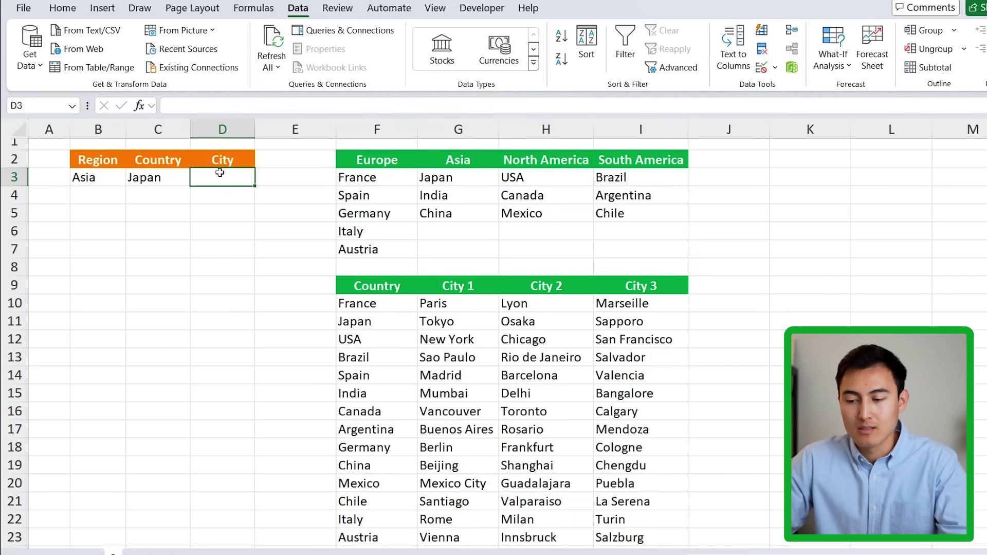
# Start a List validation on D3 with source beginning =xlookup(C3.
pyautogui.click(763, 69)
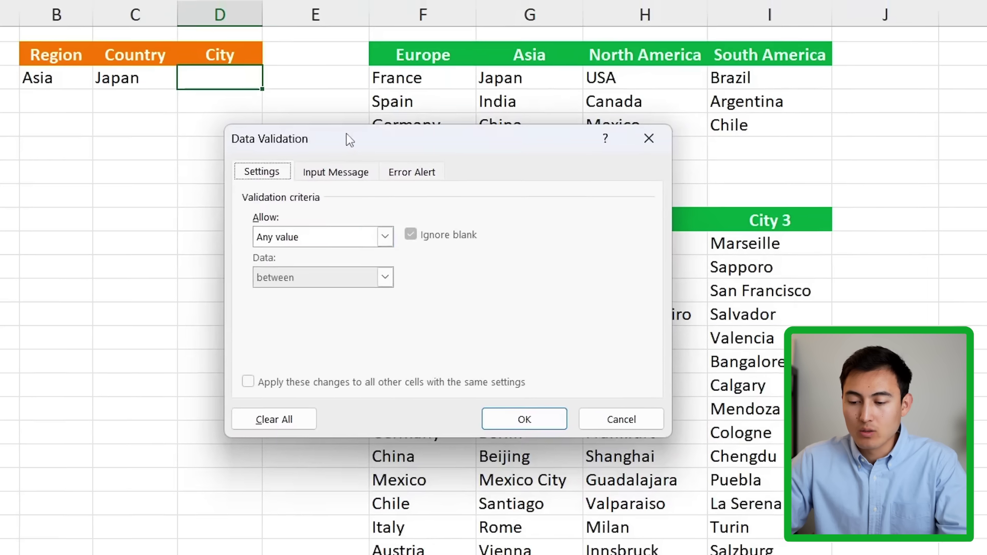
pyautogui.click(401, 386)
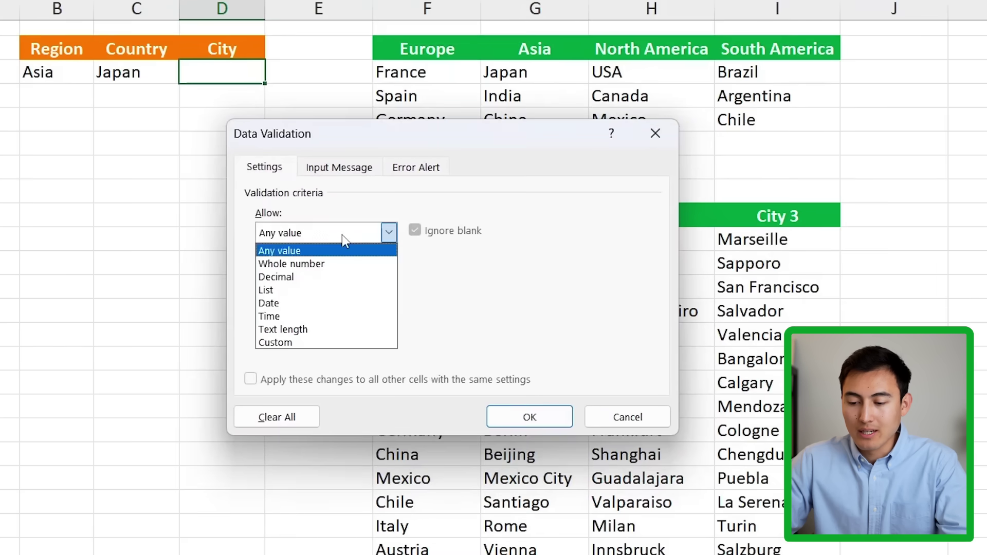
pyautogui.click(329, 290)
pyautogui.click(327, 314)
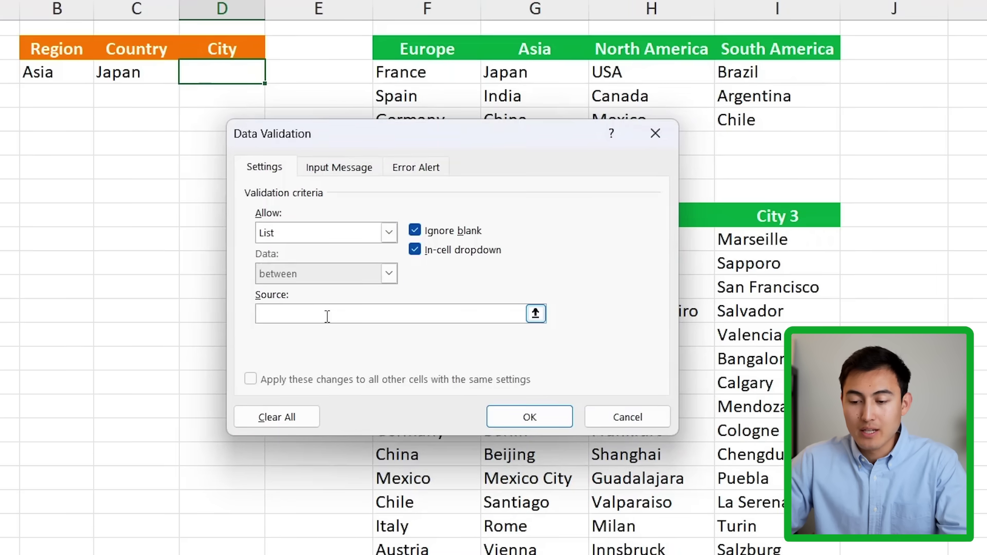
pyautogui.write('=')
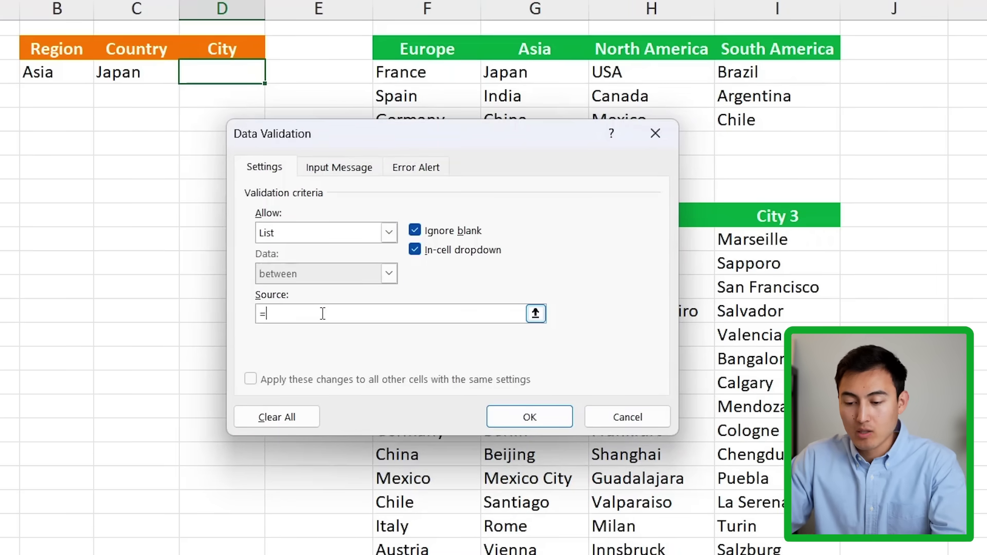
pyautogui.write('xlookup(')
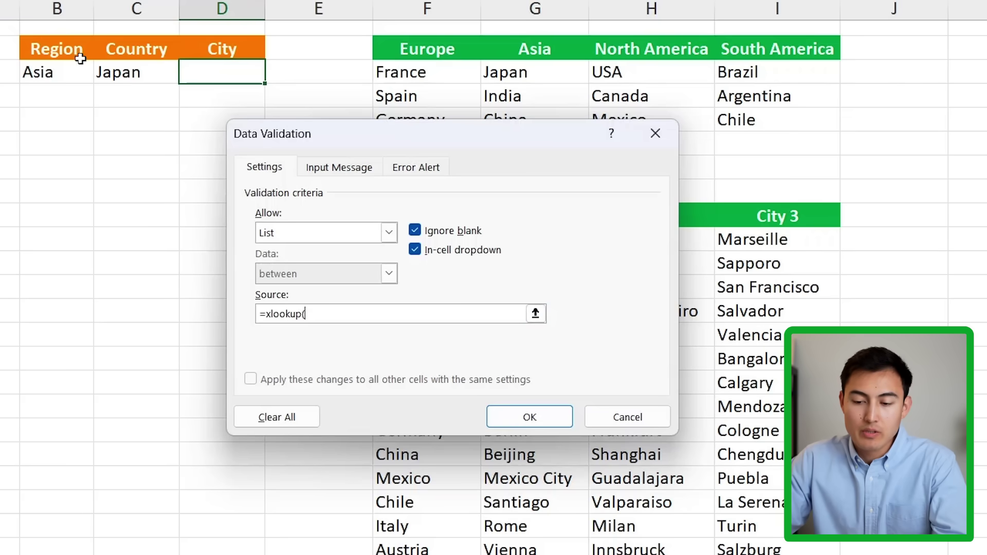
pyautogui.click(108, 72)
pyautogui.press('BackSpace')
pyautogui.press('BackSpace')
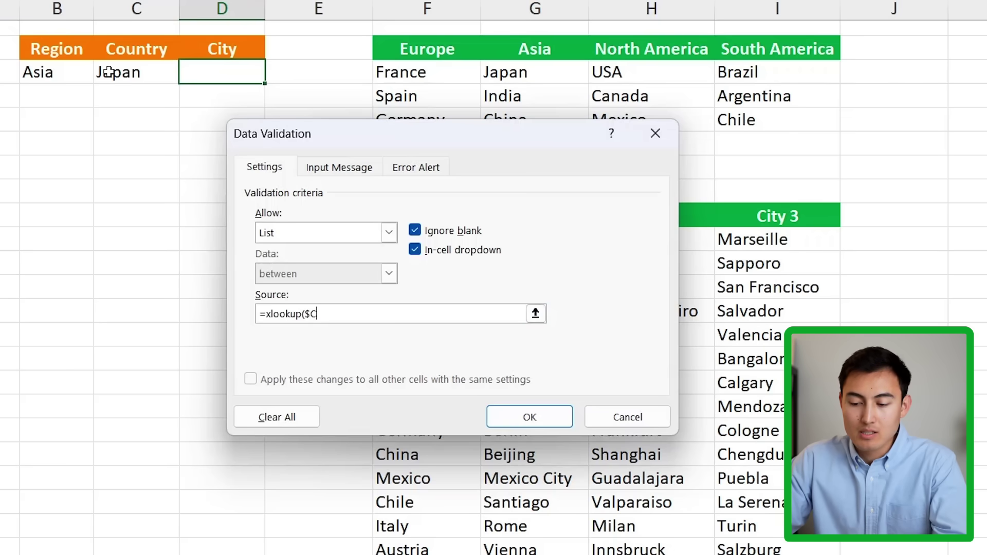
pyautogui.write('C3,')
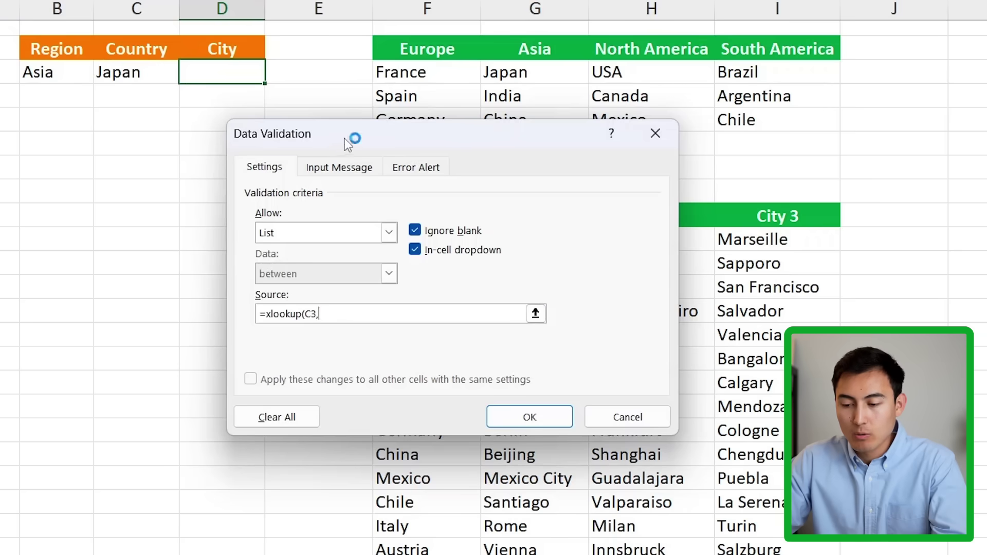
# Complete the source with lookup range $F$10:$F$23 and return range $G$10:$I$23, then confirm.
pyautogui.moveTo(345, 139); pyautogui.dragTo(53, 138)
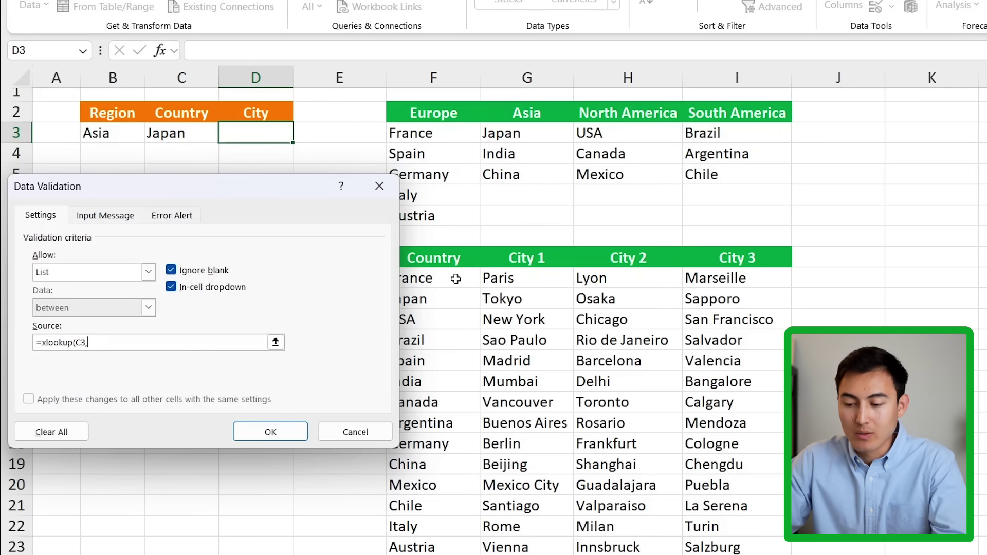
pyautogui.click(453, 279)
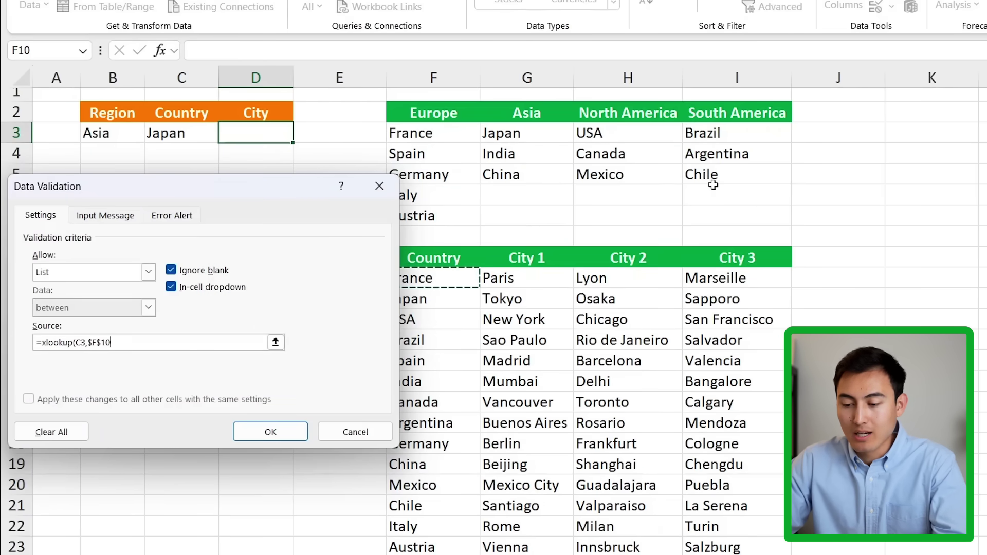
pyautogui.hotkey('ctrl', 'shift', 'Down')
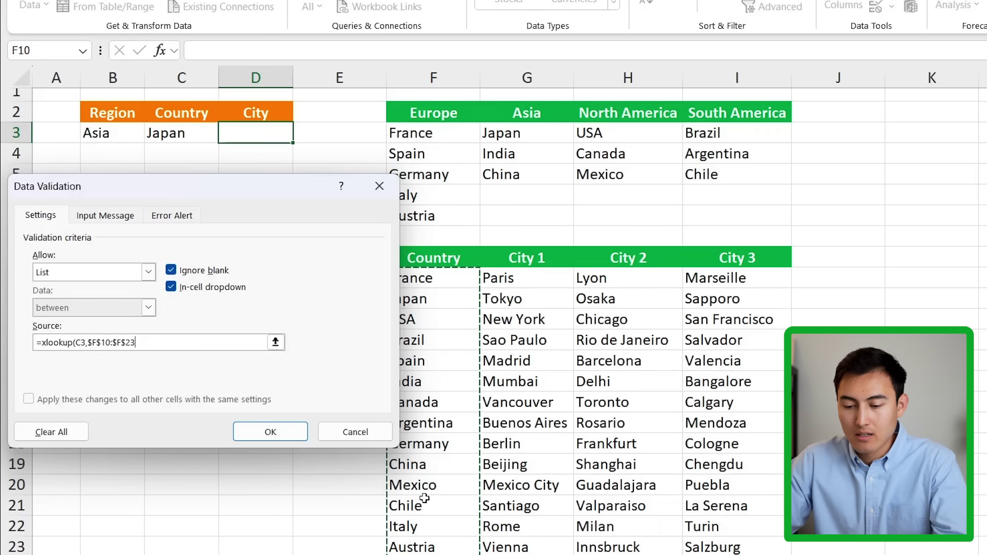
pyautogui.write(',')
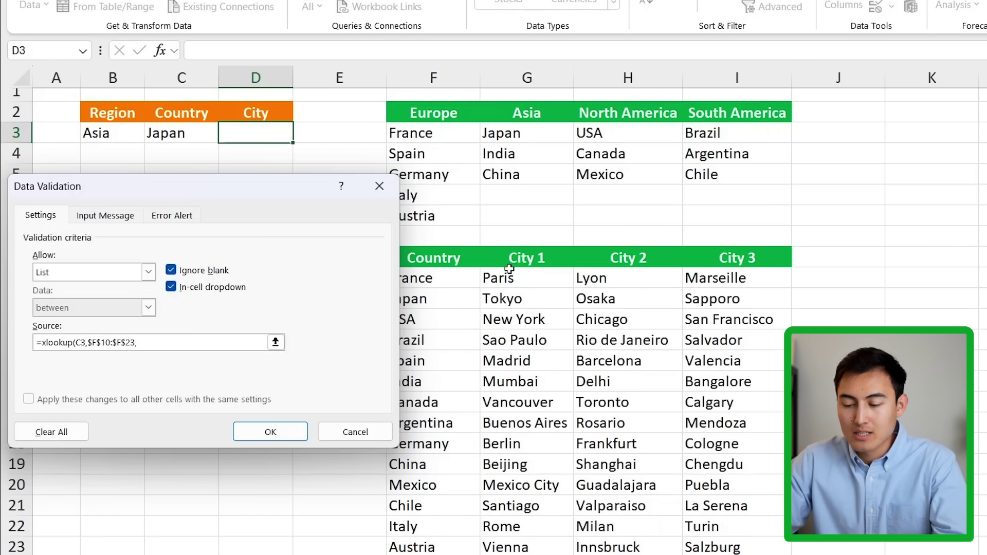
pyautogui.moveTo(510, 275); pyautogui.dragTo(760, 551)
pyautogui.write(')')
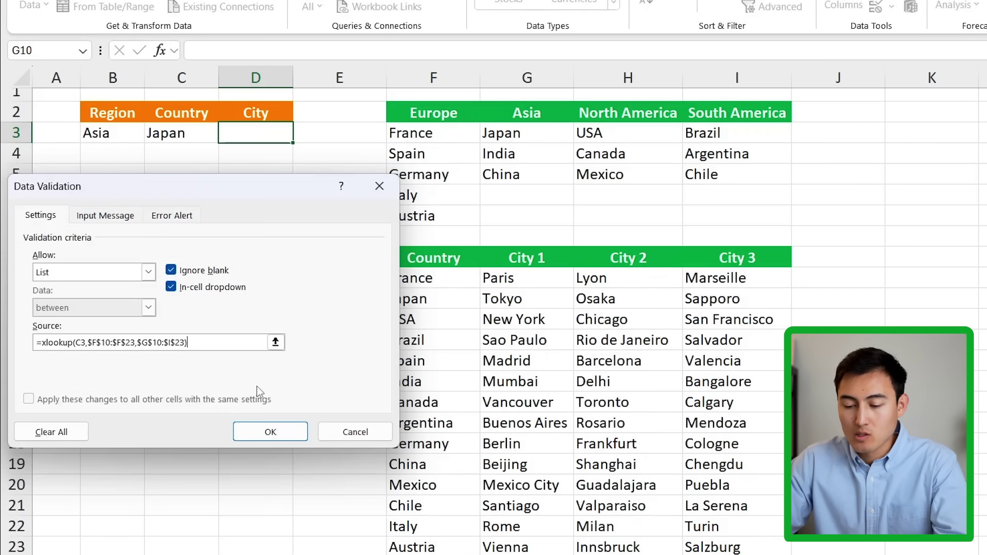
pyautogui.click(271, 431)
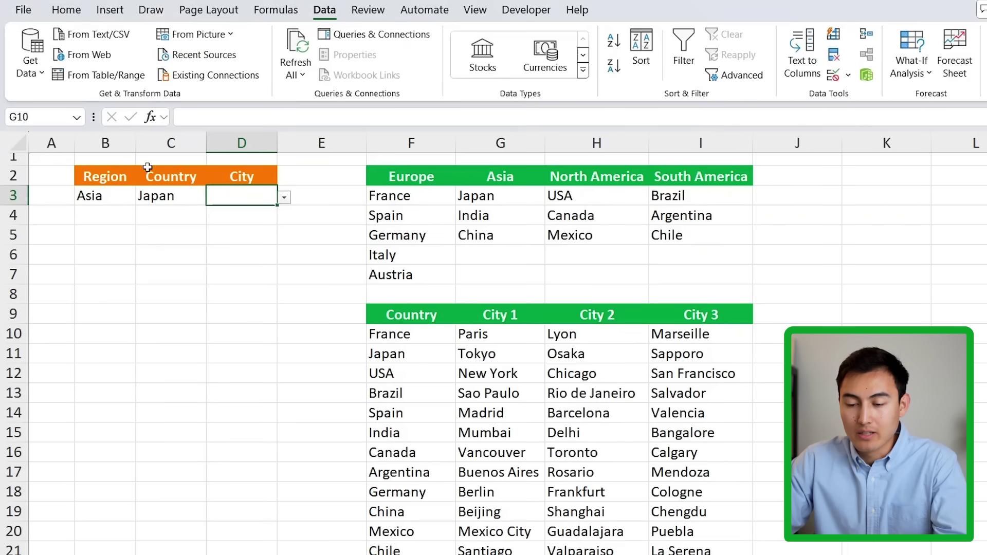
# Check Japan's cities in D3, then set Country to India and City to Delhi.
pyautogui.click(284, 198)
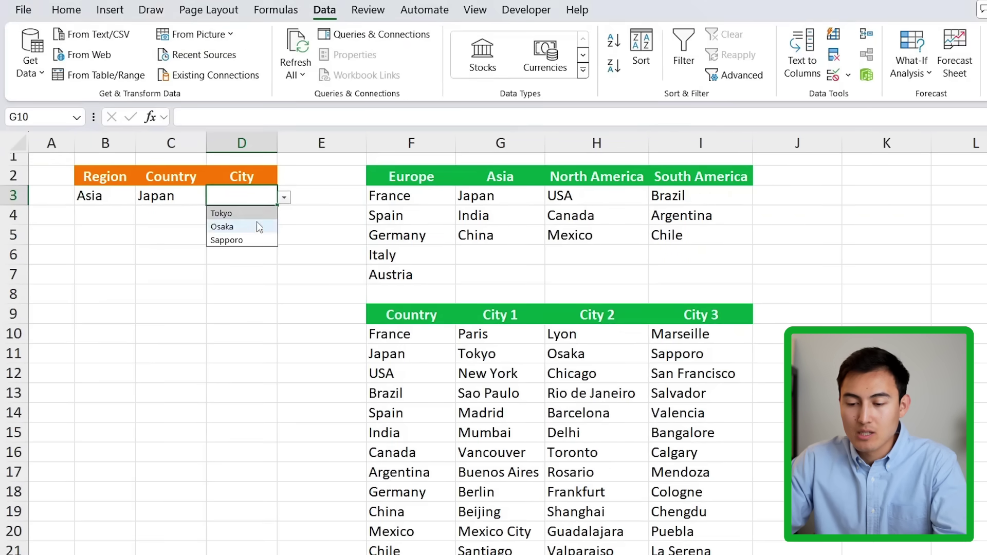
pyautogui.click(168, 195)
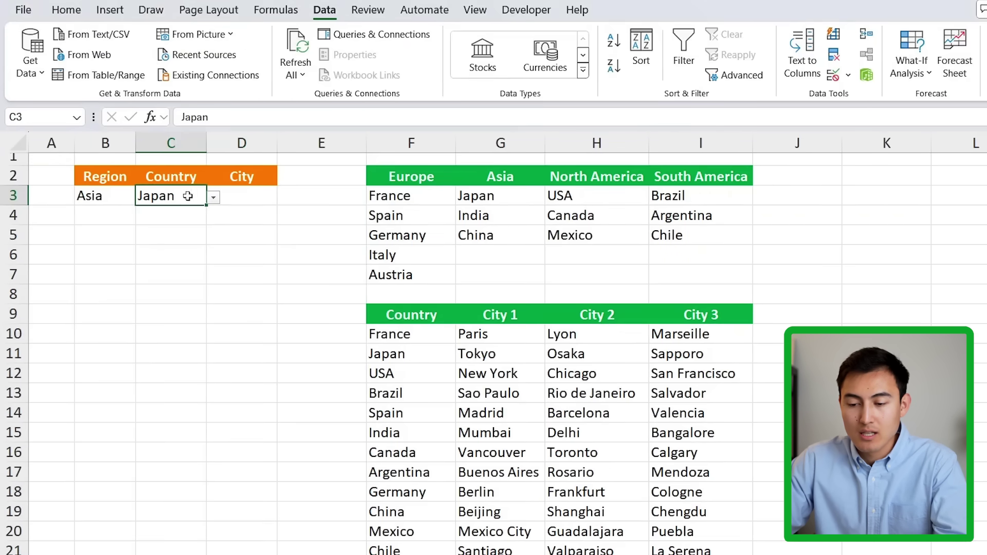
pyautogui.click(213, 199)
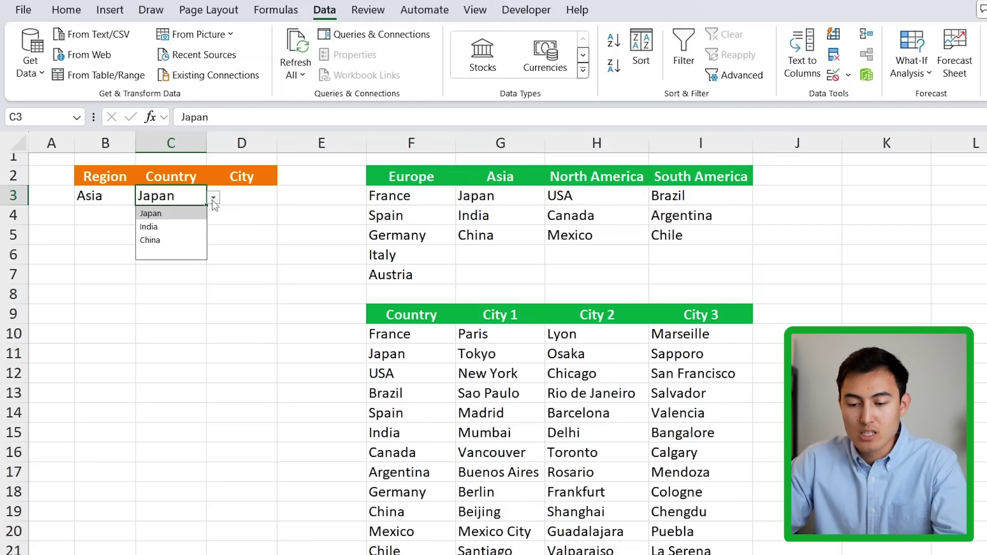
pyautogui.click(180, 222)
pyautogui.click(256, 197)
pyautogui.click(278, 198)
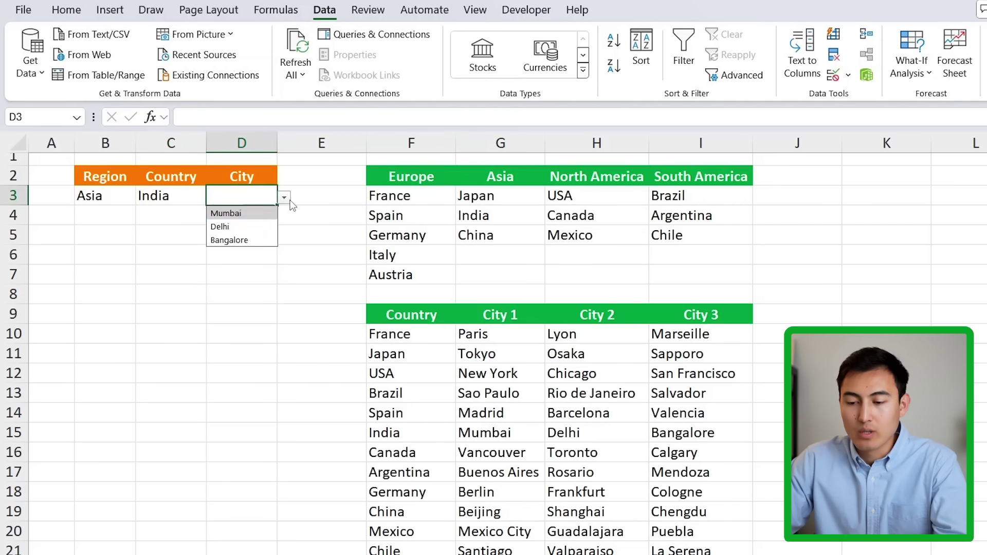
pyautogui.click(261, 226)
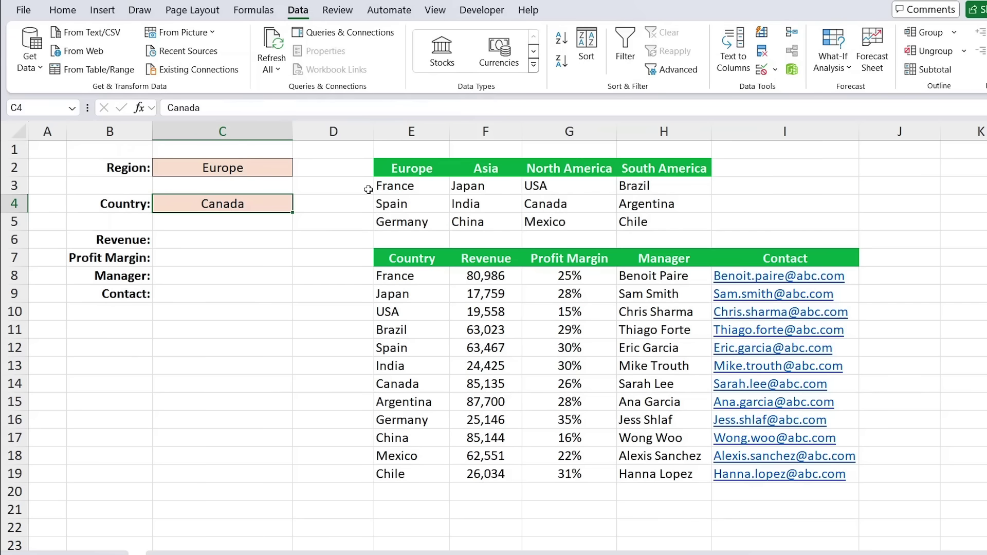
pyautogui.moveTo(408, 259); pyautogui.dragTo(452, 474)
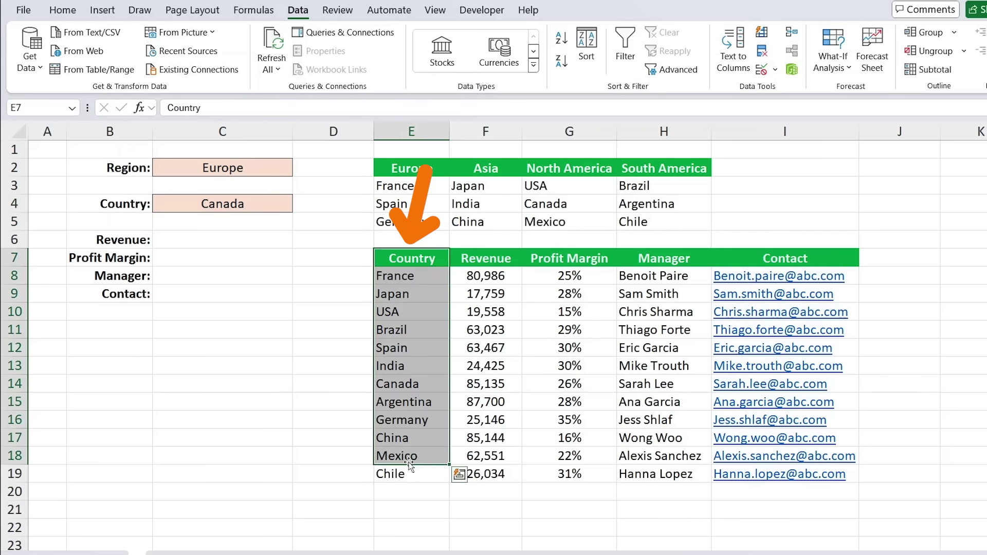
pyautogui.press('Right')
pyautogui.hotkey('ctrl', 'shift', 'Down')
pyautogui.hotkey('ctrl', 'shift', 'Right')
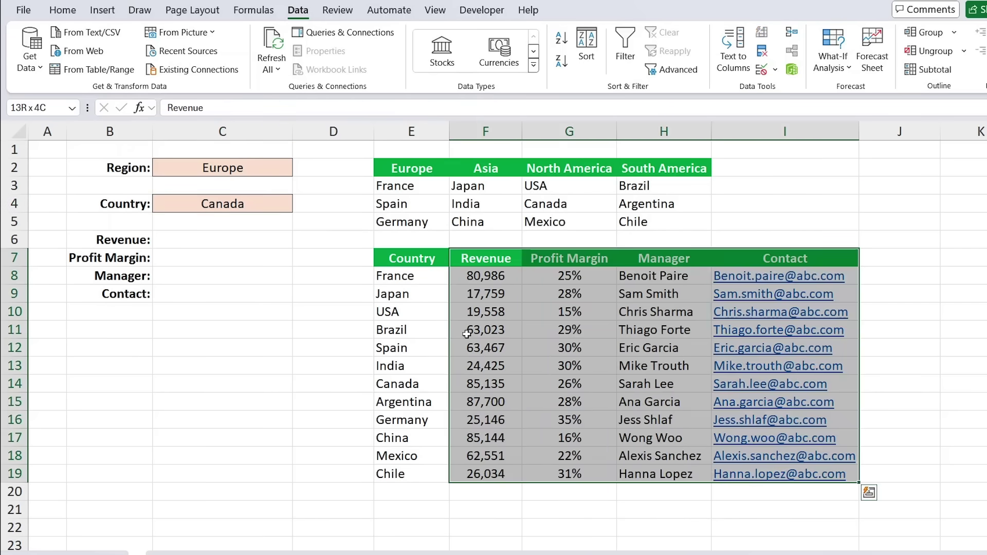
pyautogui.press('Right')
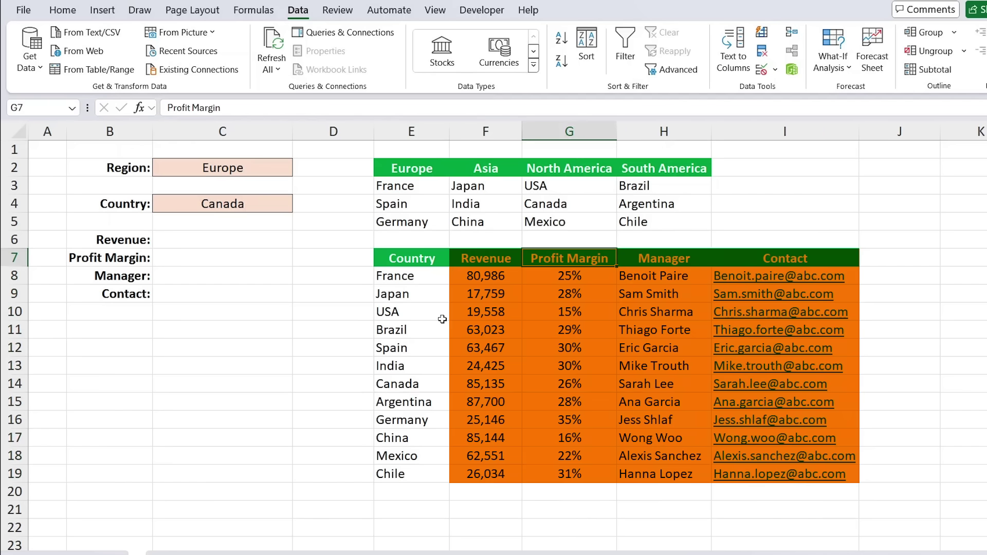
# Set the Region in C2 to Asia and review the empty Revenue to Contact cells.
pyautogui.click(268, 173)
pyautogui.click(304, 169)
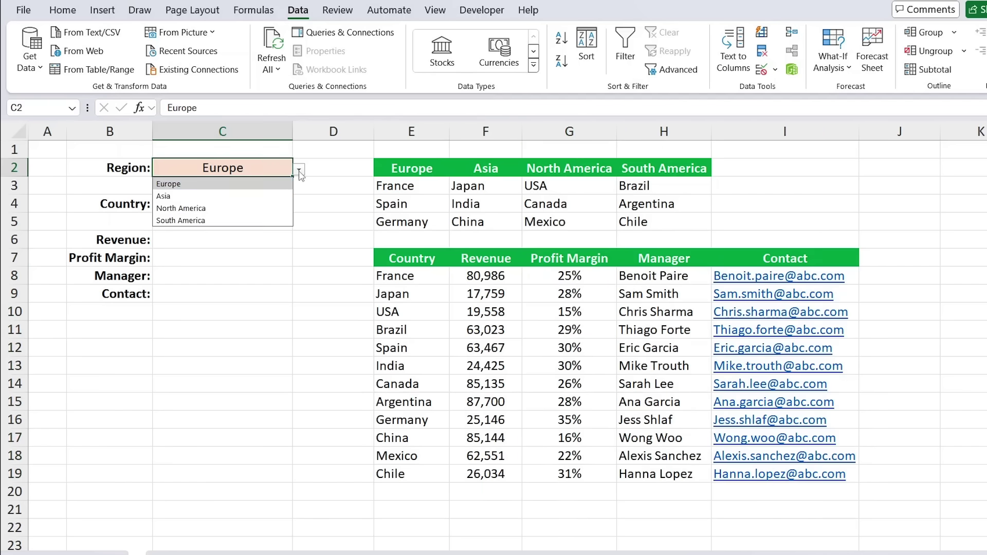
pyautogui.click(216, 194)
pyautogui.click(235, 217)
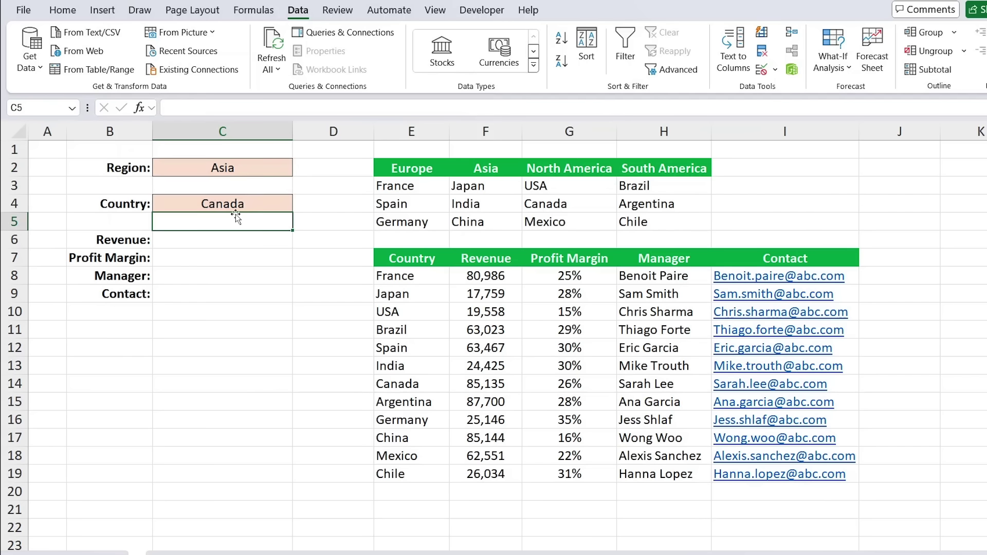
pyautogui.moveTo(190, 238); pyautogui.dragTo(189, 311)
pyautogui.press('Down')
pyautogui.press('Down')
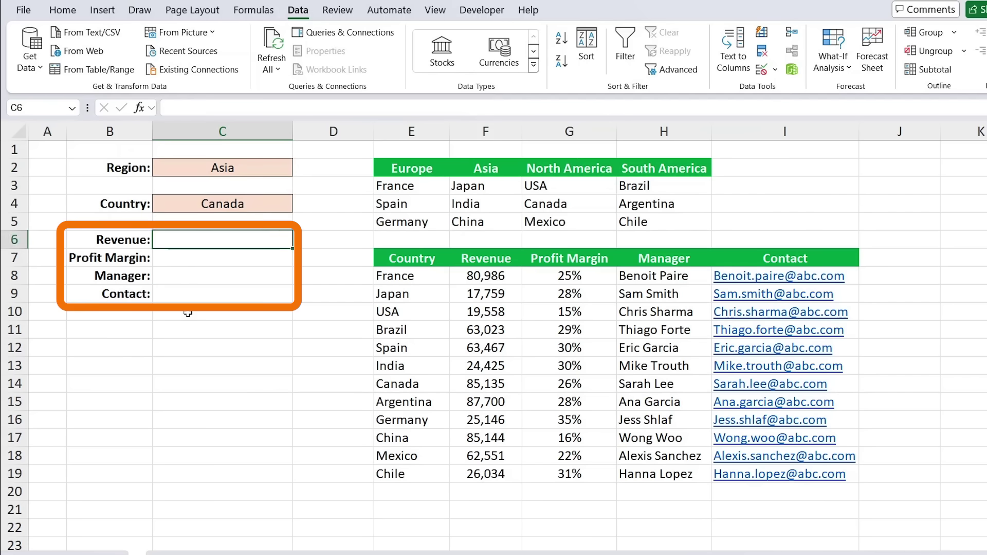
# Clear C4, validate it with =INDIRECT(SUBSTITUTE($C$2," ","")), and pick India.
pyautogui.click(251, 206)
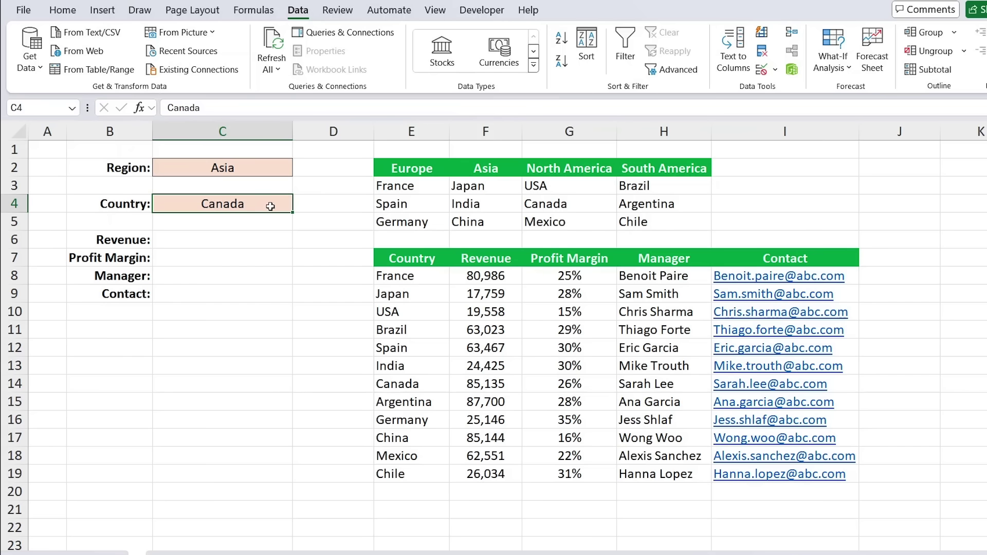
pyautogui.press('Delete')
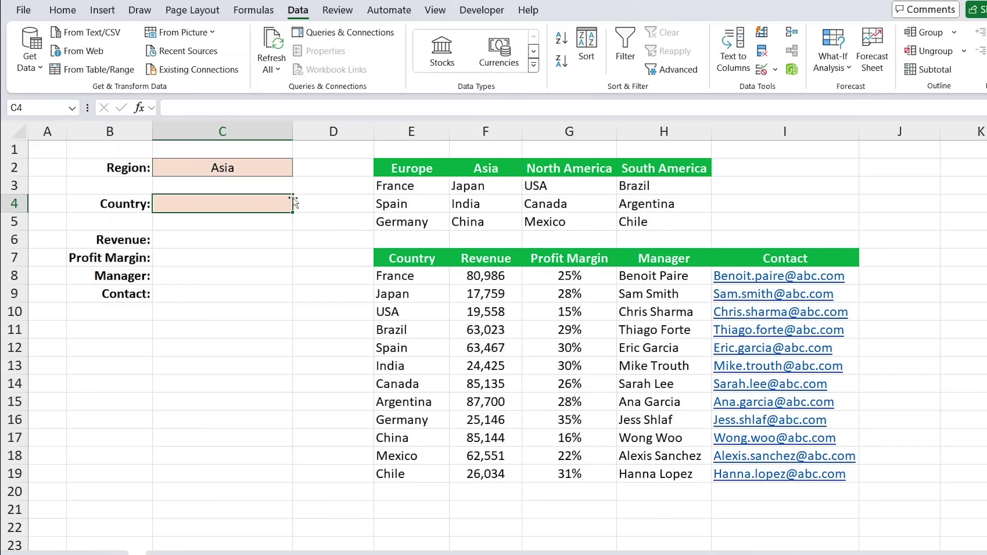
pyautogui.click(763, 68)
pyautogui.write('=INDIRECT(SUBSTITUTE($C$2," ",""))')
pyautogui.press('Return')
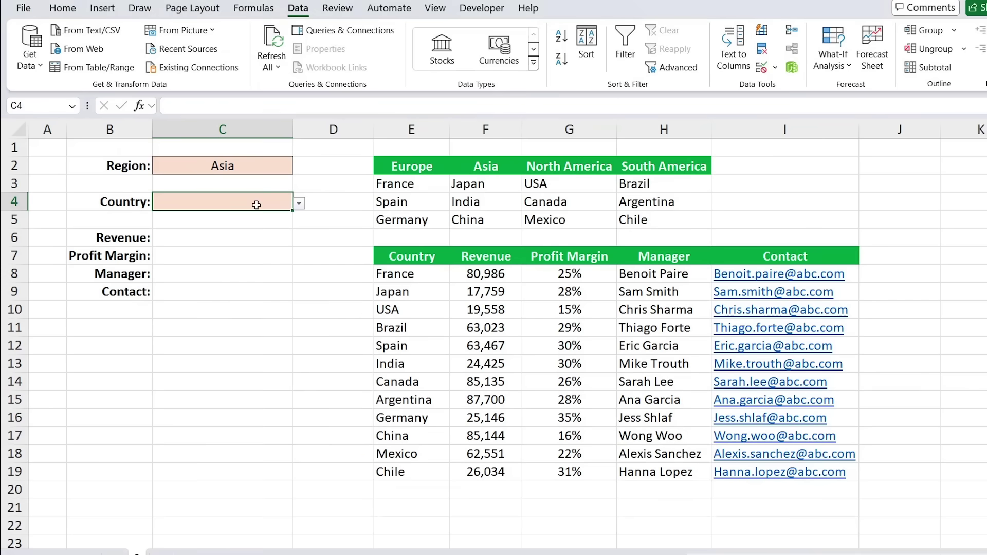
pyautogui.click(299, 204)
pyautogui.click(242, 227)
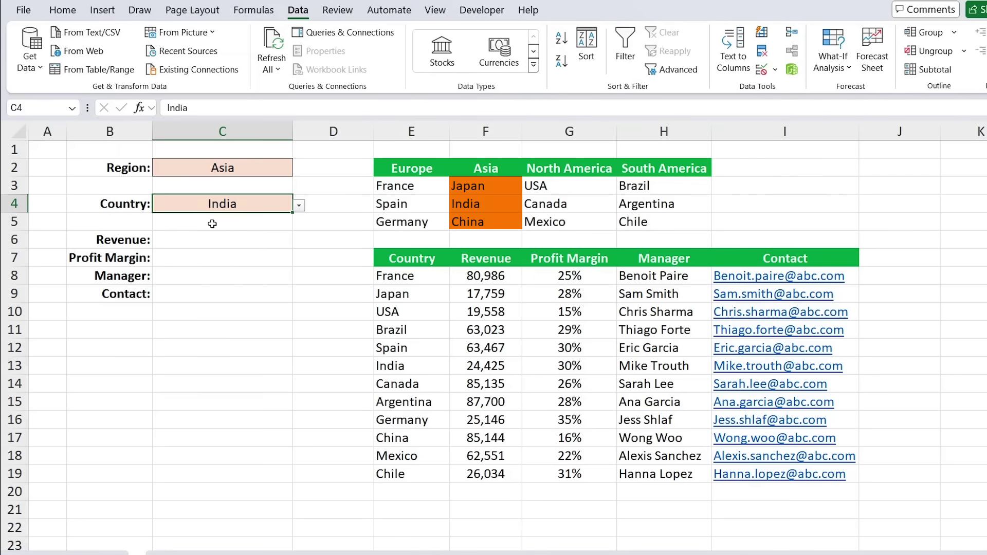
pyautogui.click(180, 242)
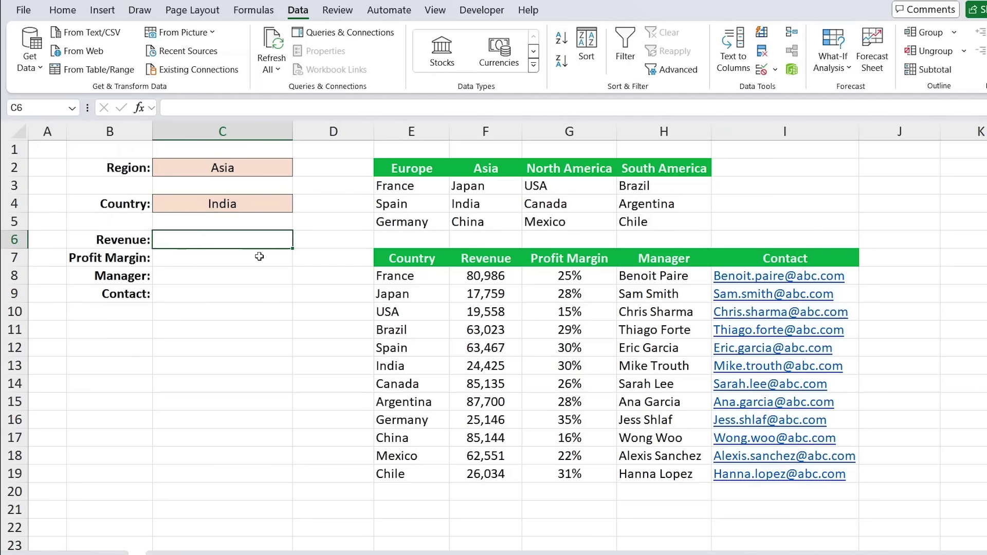
# In C6, build =XLOOKUP(C4,E8:E19,F8:I19) to fetch India's Revenue through Contact values.
pyautogui.write('=')
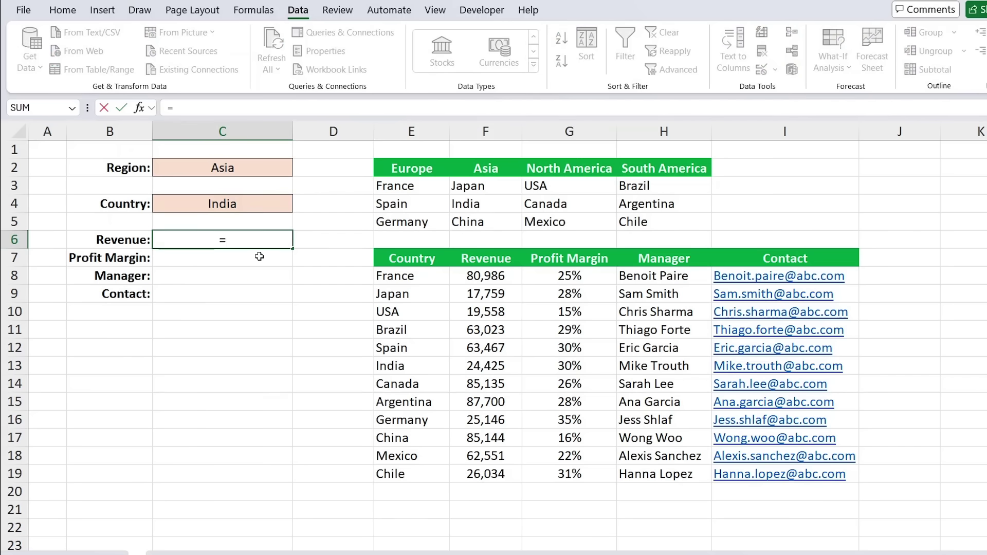
pyautogui.write('xl')
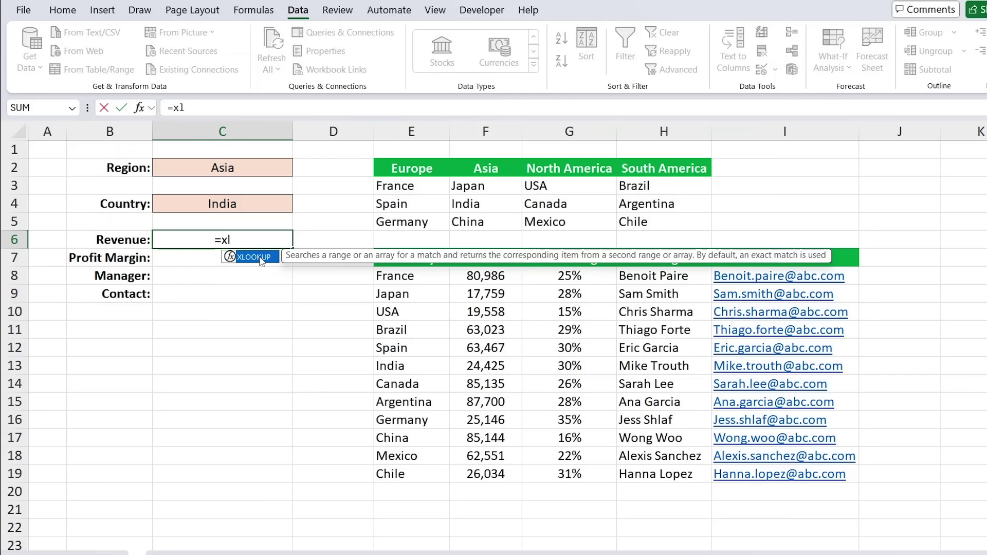
pyautogui.doubleClick(255, 257)
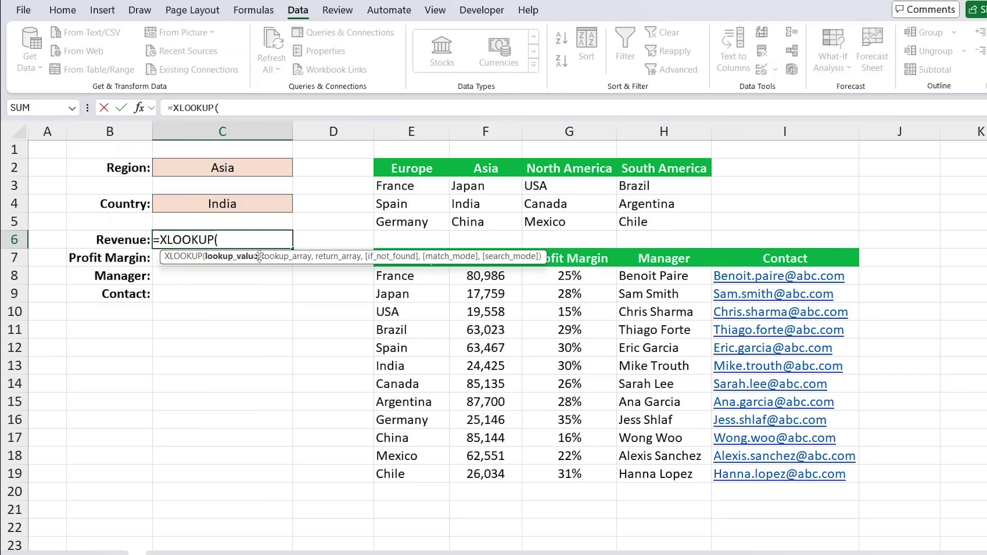
pyautogui.click(198, 200)
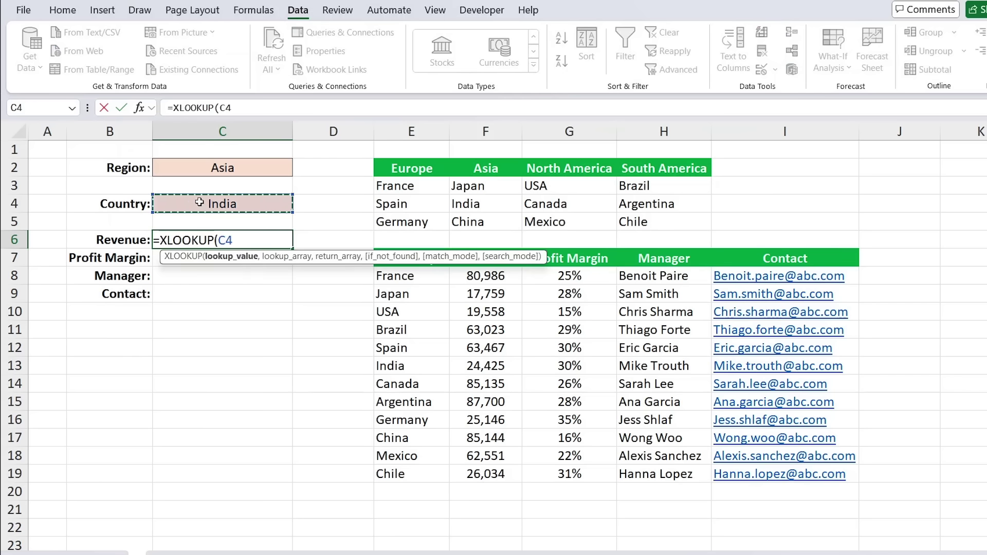
pyautogui.write(',')
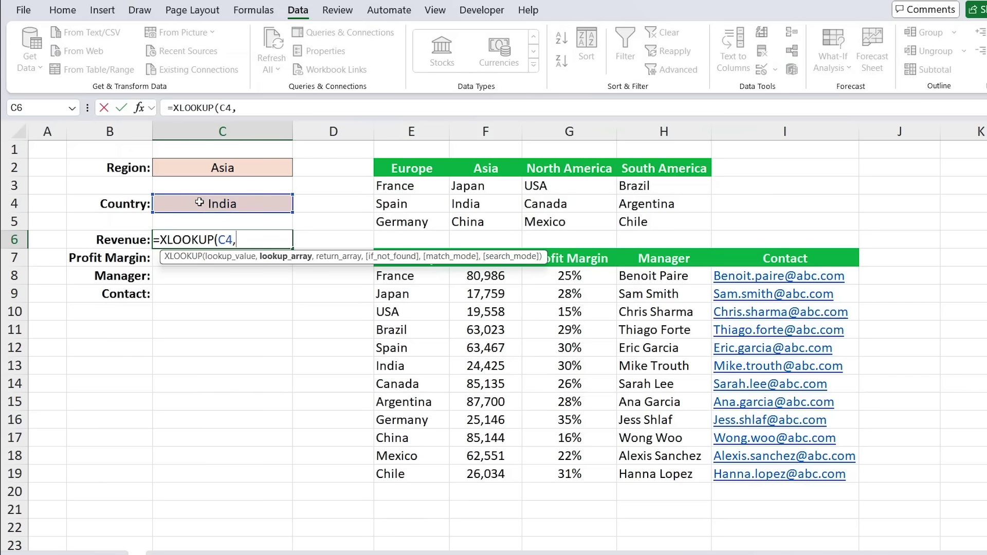
pyautogui.click(425, 276)
pyautogui.hotkey('ctrl', 'shift', 'Down')
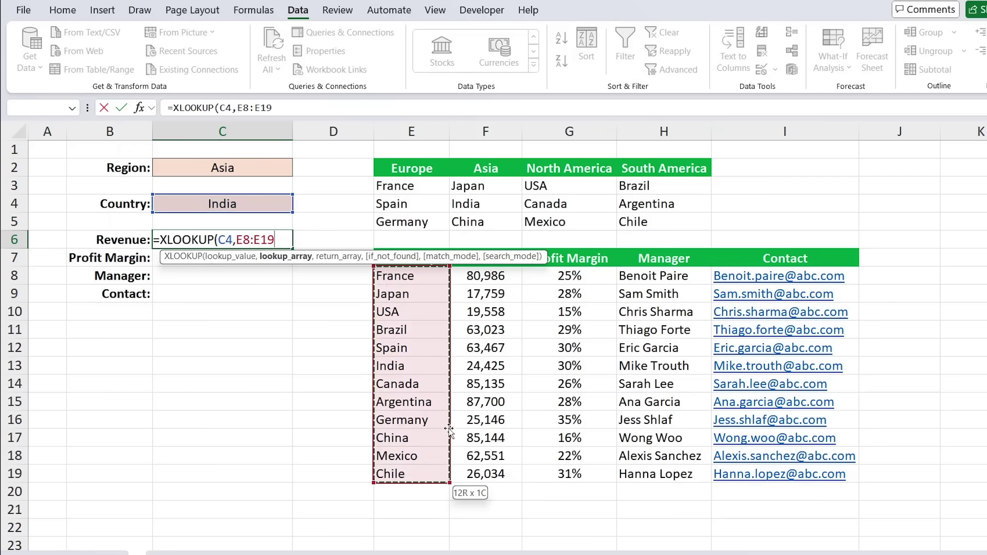
pyautogui.write(',')
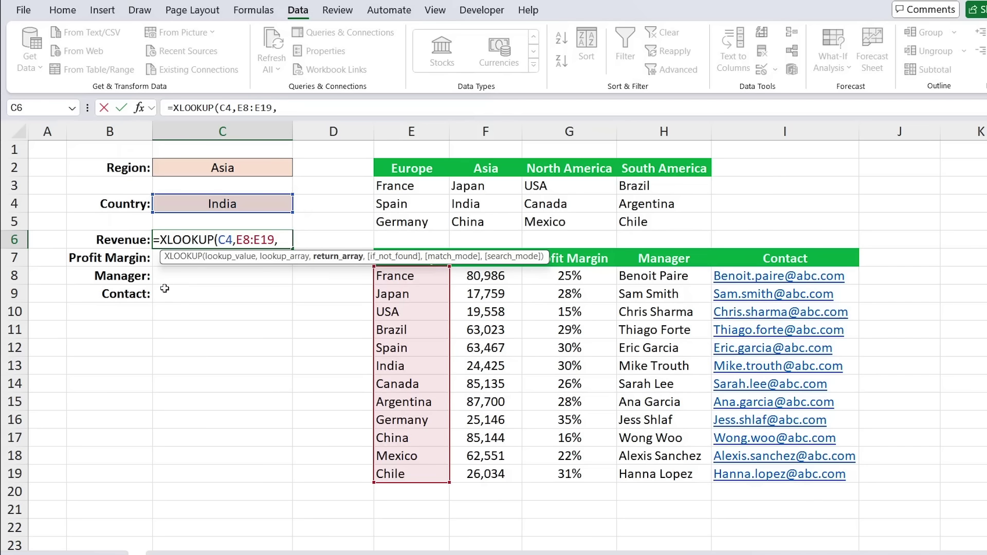
pyautogui.moveTo(501, 280); pyautogui.dragTo(786, 477)
# Close and commit the XLOOKUP formula in C6.
pyautogui.write(')')
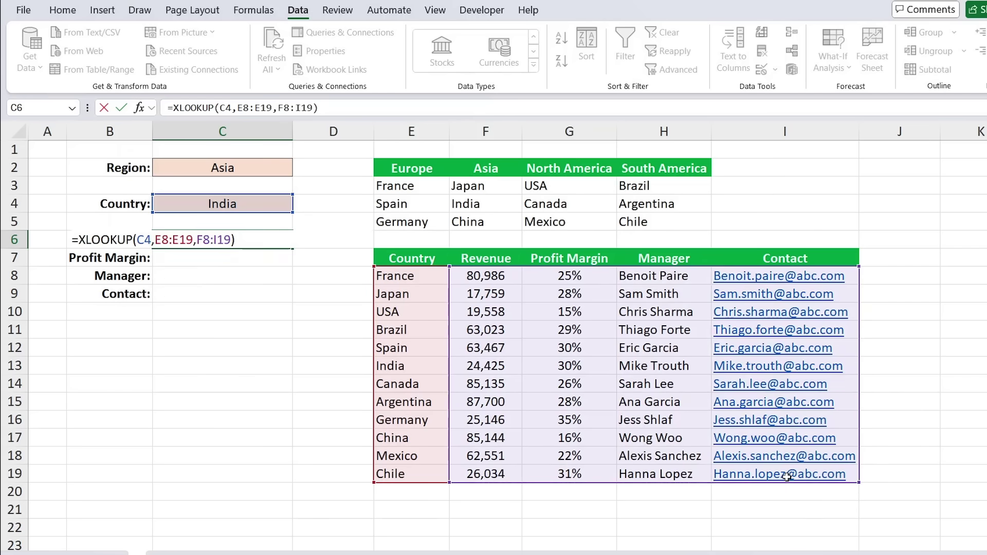
pyautogui.press('Return')
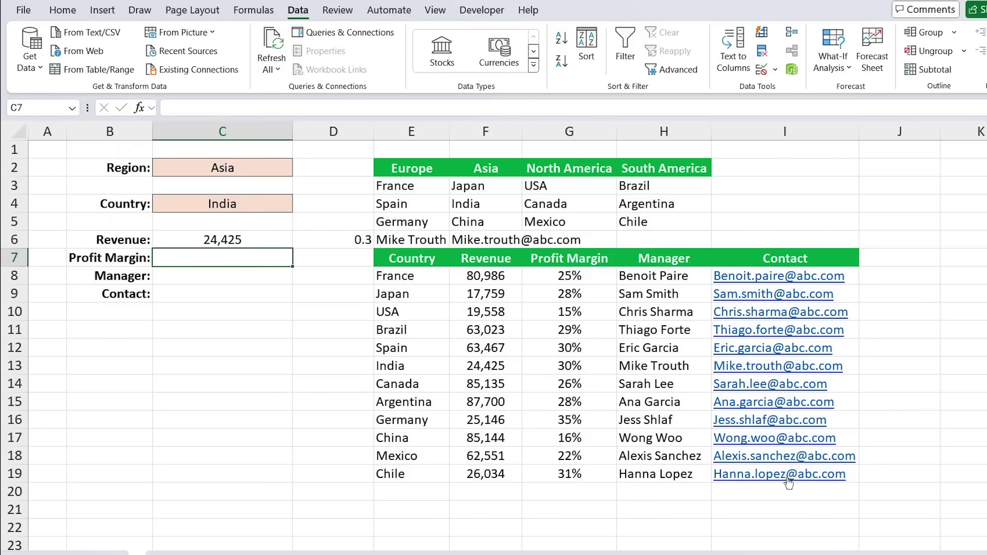
pyautogui.press('Up')
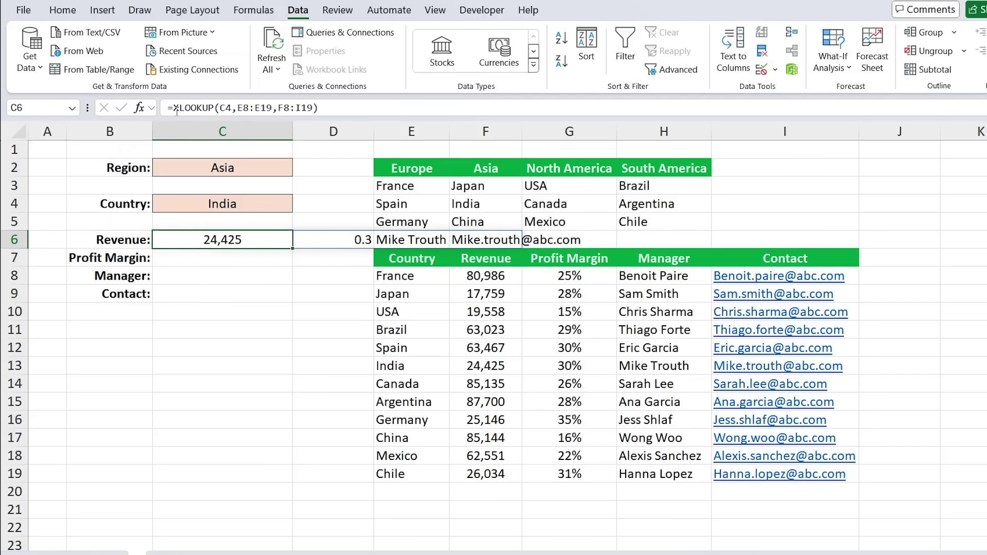
# Wrap the XLOOKUP in TRANSPOSE so India's values spill down C6:C9.
pyautogui.click(176, 109)
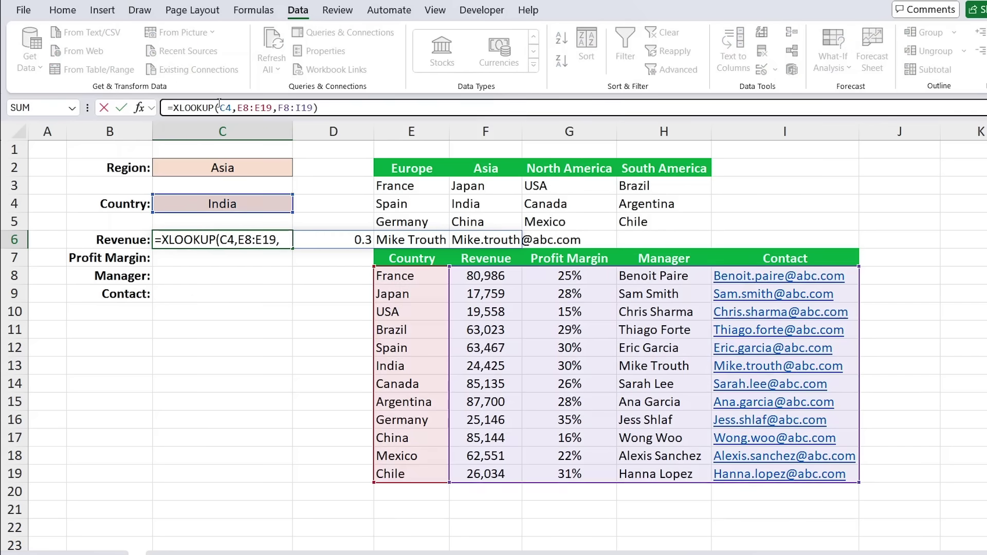
pyautogui.write('tra')
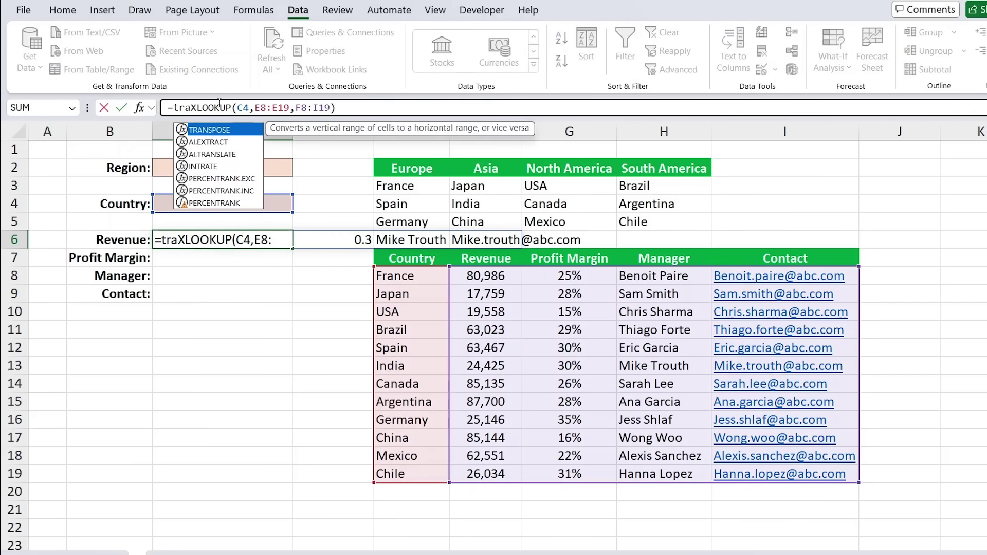
pyautogui.press('Tab')
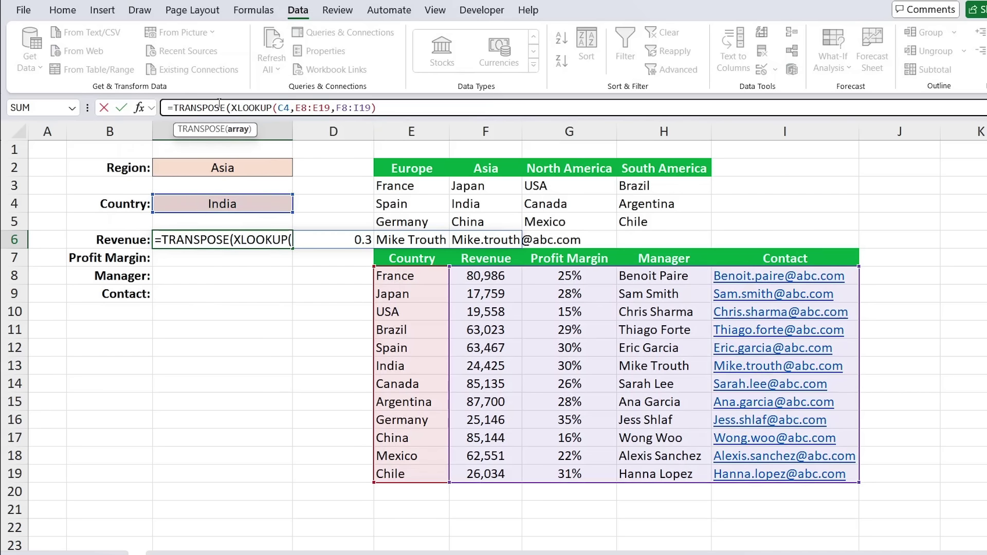
pyautogui.click(386, 109)
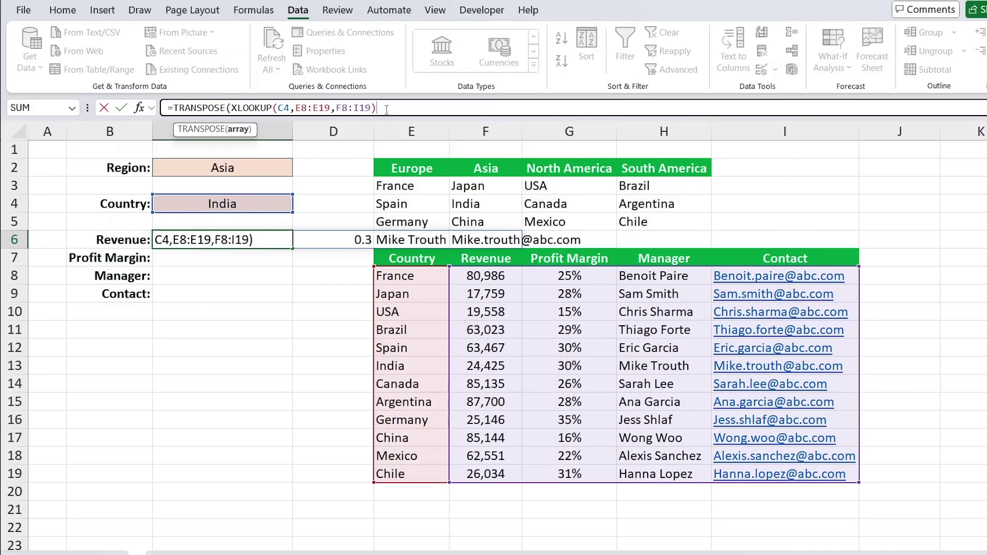
pyautogui.write(')')
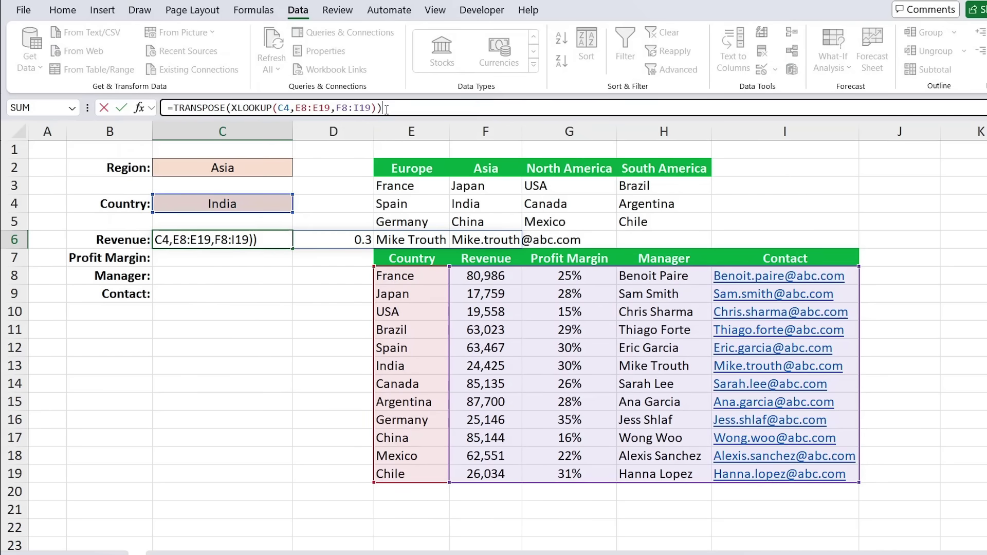
pyautogui.press('Return')
pyautogui.press('Up')
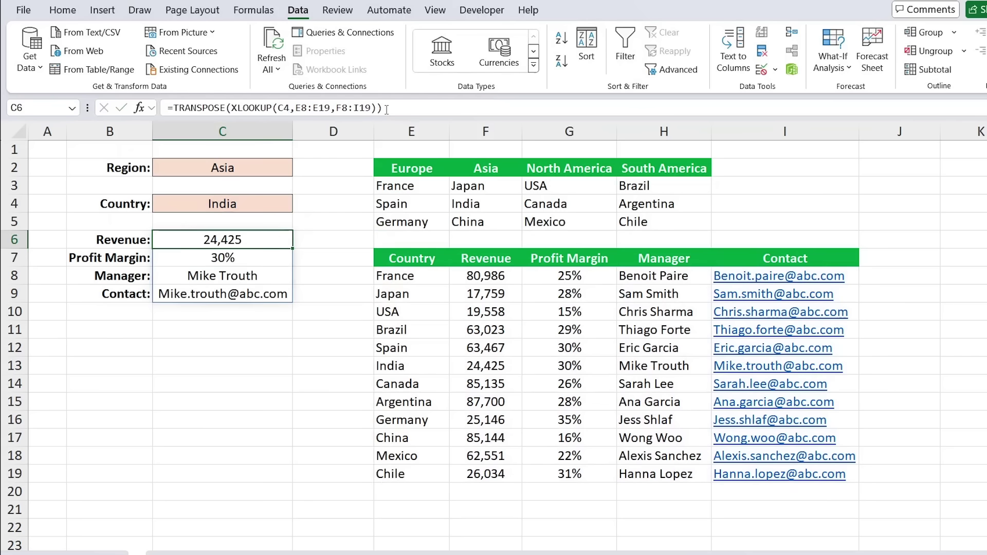
pyautogui.press('Down')
pyautogui.press('Down')
pyautogui.press('Down')
pyautogui.press('Down')
pyautogui.press('Up')
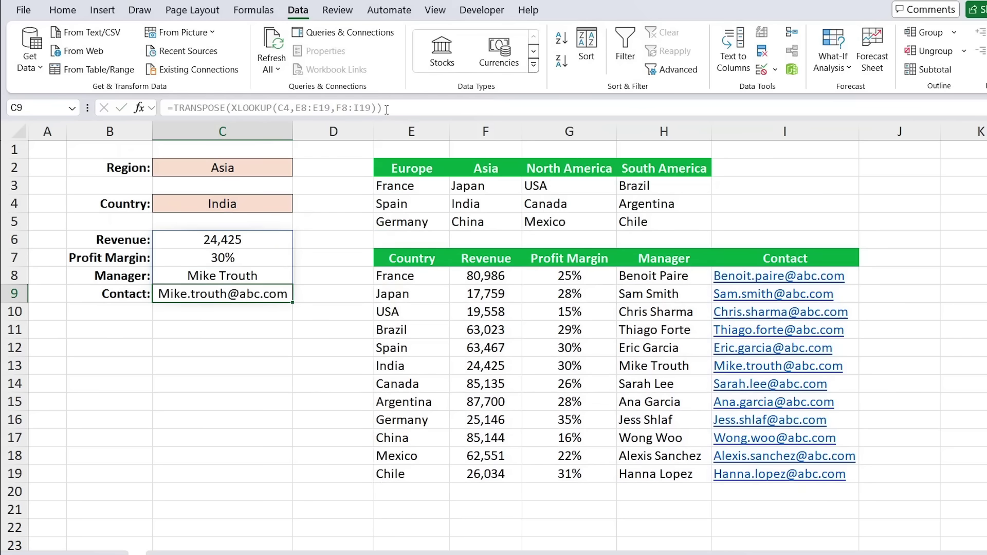
# Set the Country in C4 to Japan, showing 17,759 revenue and 28% margin.
pyautogui.click(409, 364)
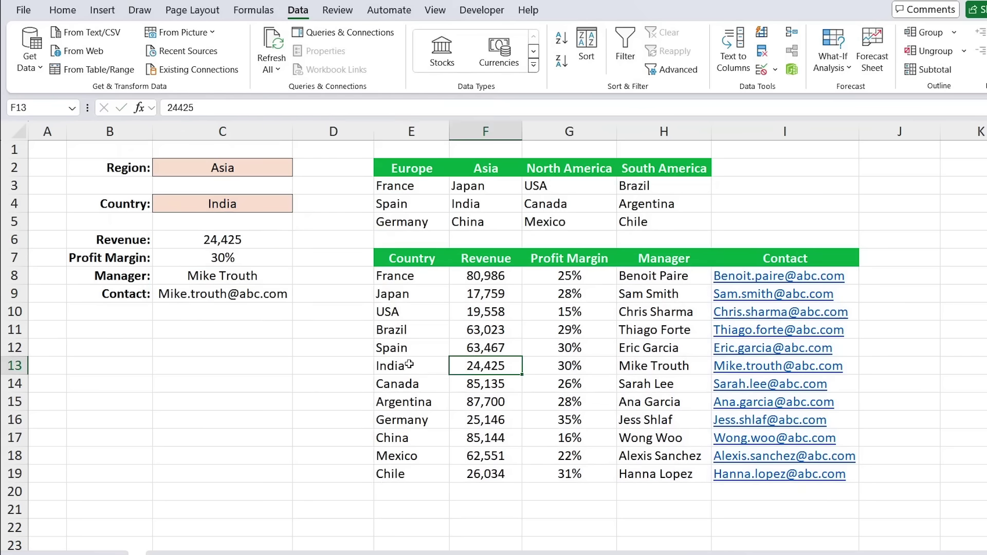
pyautogui.click(199, 204)
pyautogui.click(299, 205)
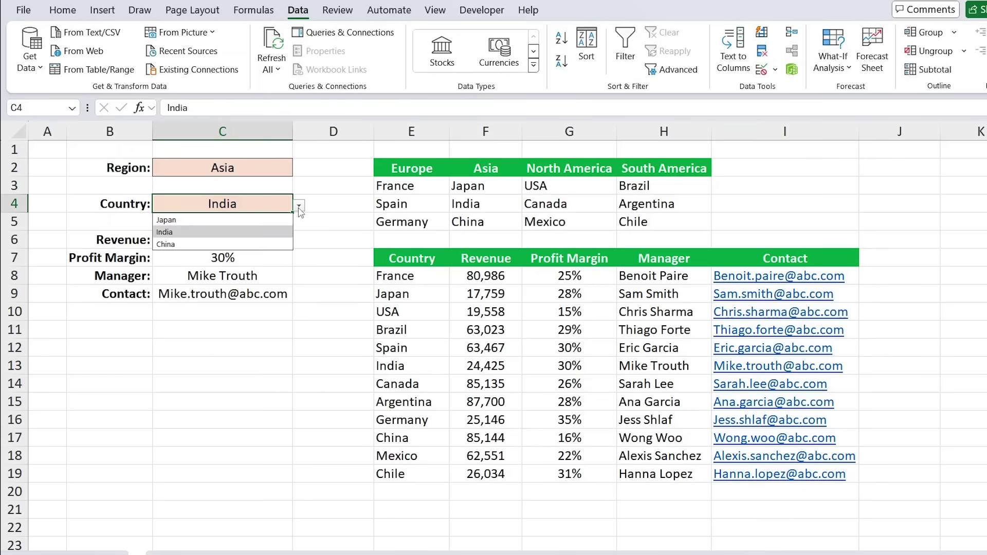
pyautogui.click(257, 217)
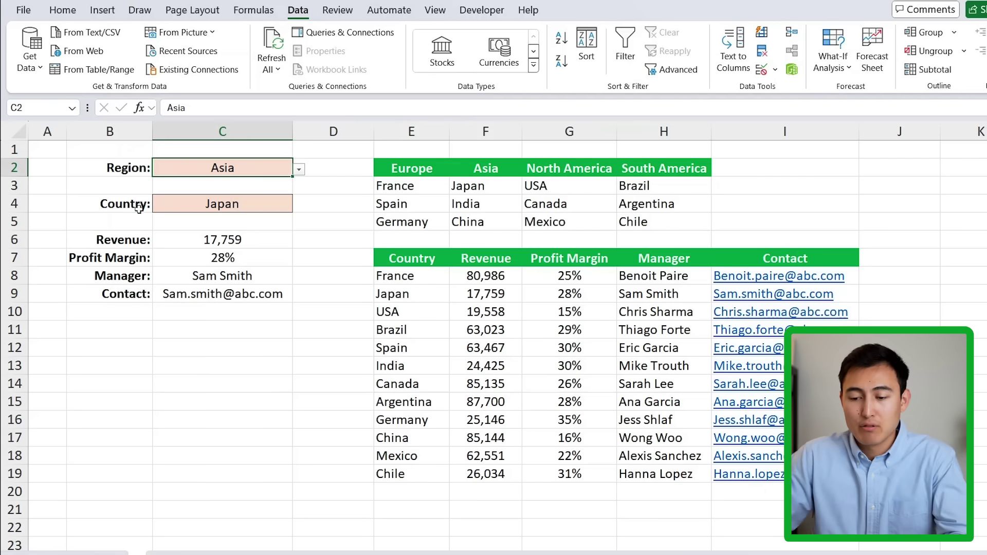
# Switch the Region in C2 to Europe while Country stays Japan.
pyautogui.click(298, 169)
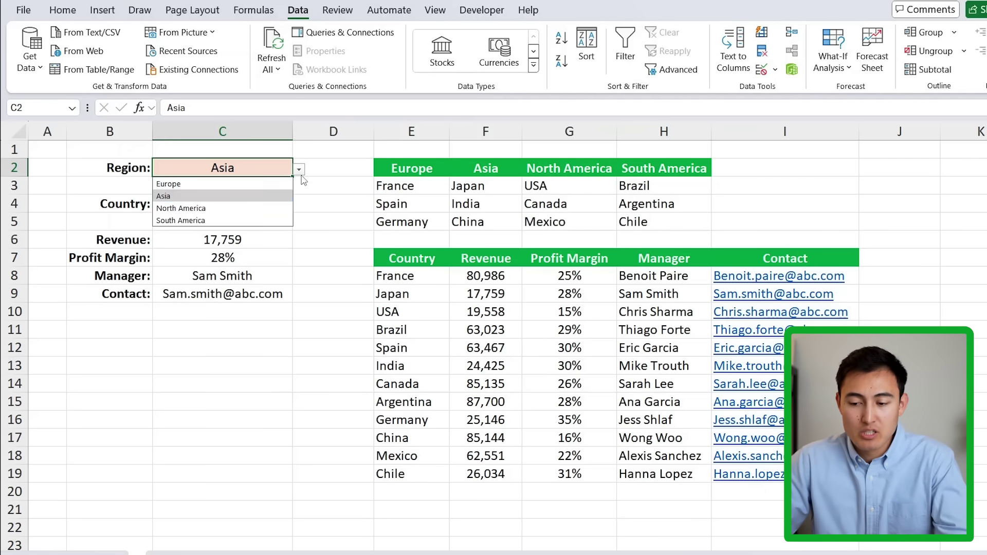
pyautogui.click(222, 185)
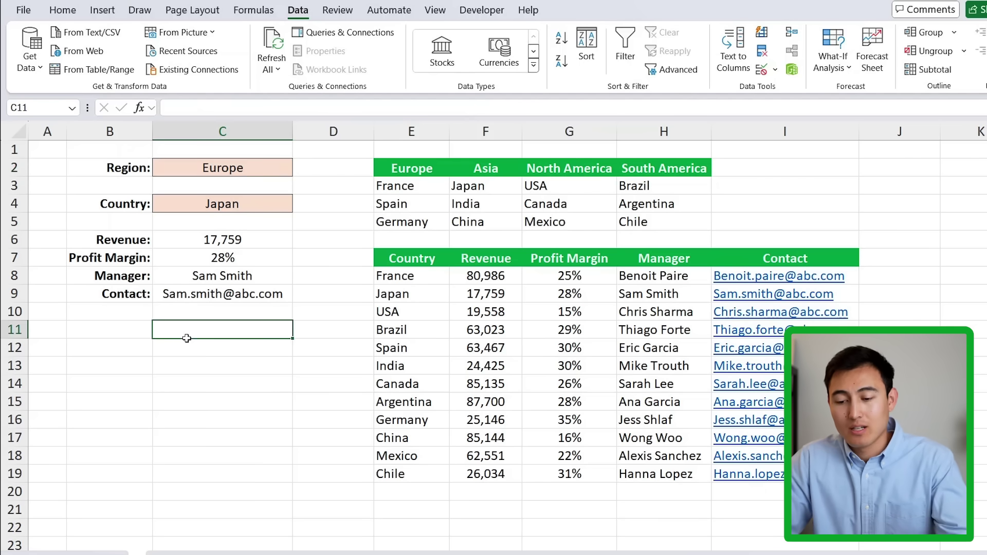
pyautogui.press('Return')
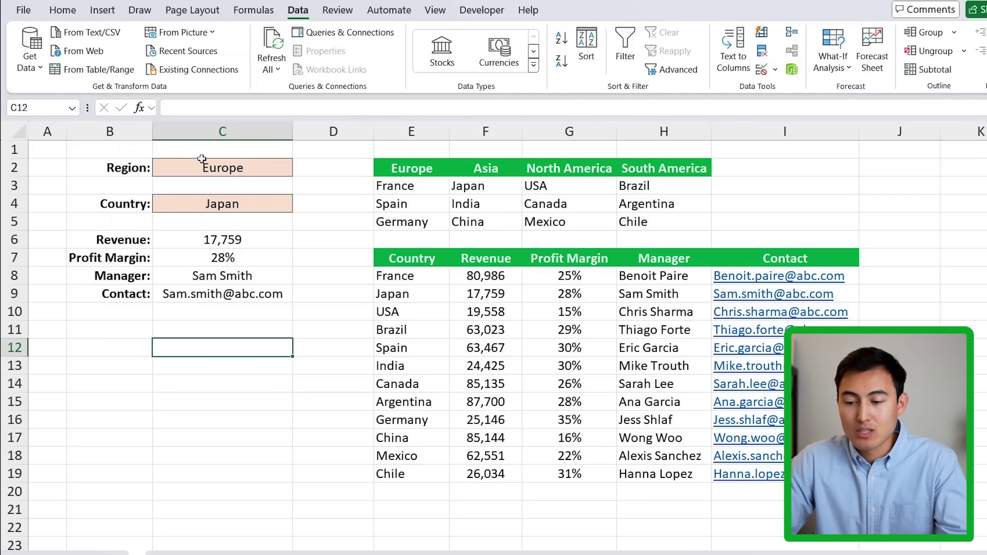
# Enter =XLOOKUP(C2,E2:H2,E3:H5) in C12 to spill France, Spain and Germany into C12:C14.
pyautogui.write('=xlo')
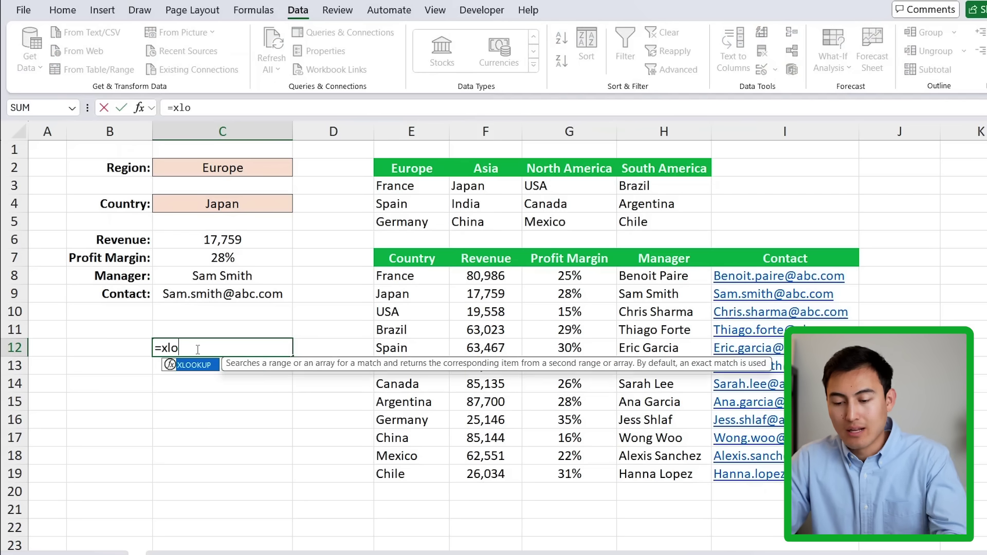
pyautogui.press('Tab')
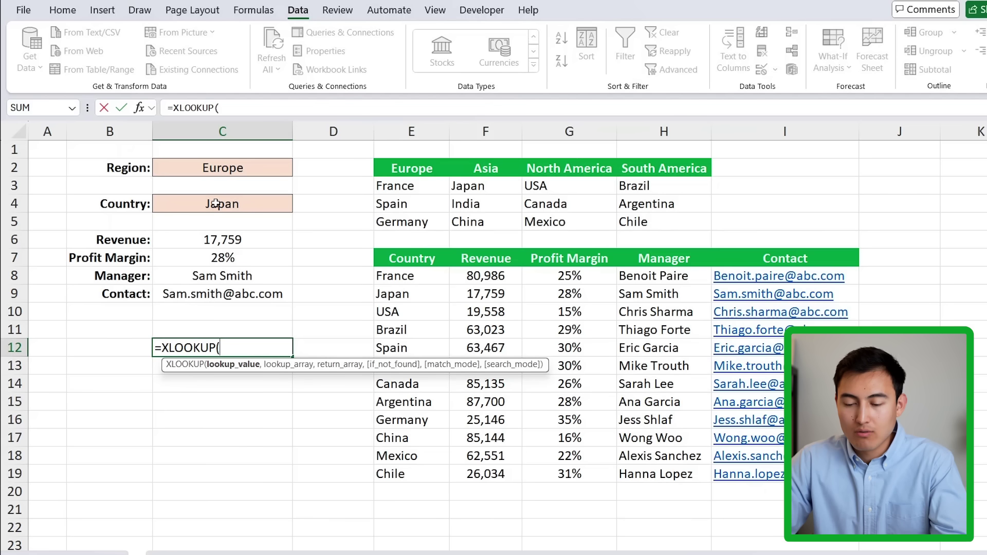
pyautogui.click(220, 168)
pyautogui.write(',')
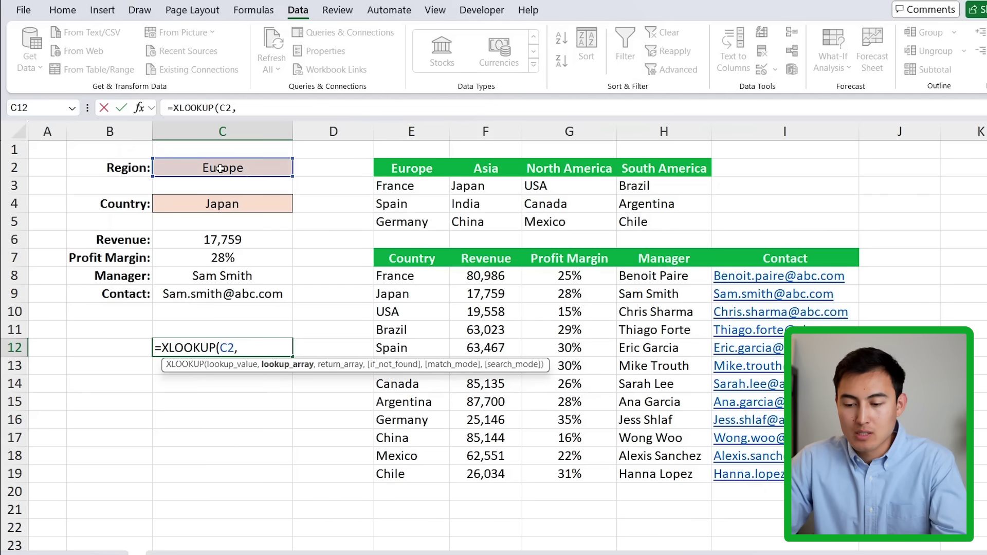
pyautogui.moveTo(399, 167); pyautogui.dragTo(675, 176)
pyautogui.write(',')
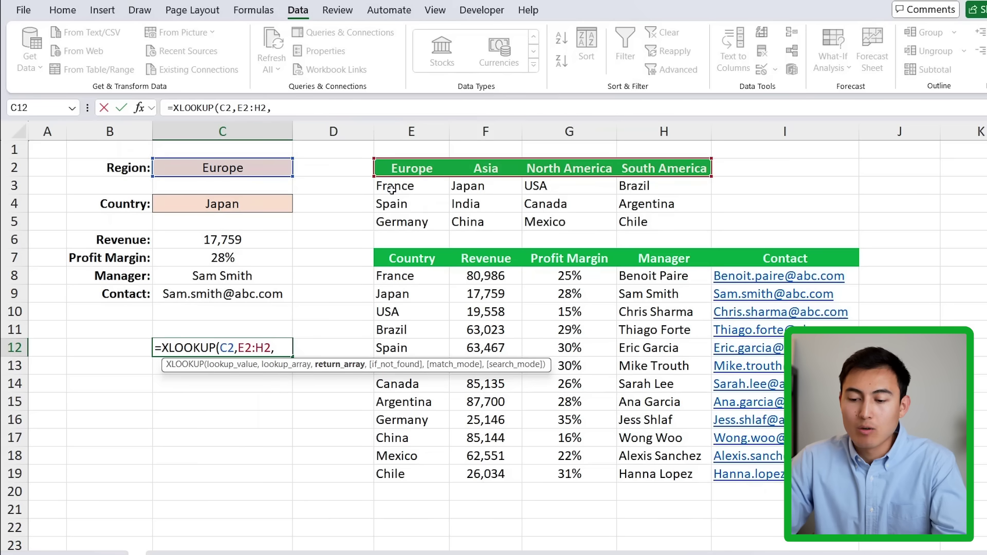
pyautogui.moveTo(392, 190); pyautogui.dragTo(660, 230)
pyautogui.write(')')
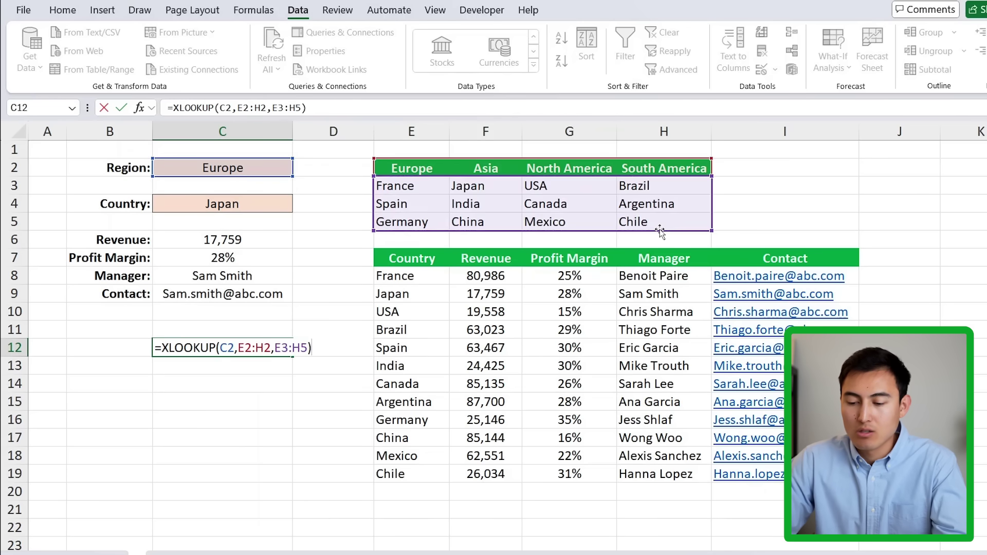
pyautogui.press('Return')
pyautogui.press('Up')
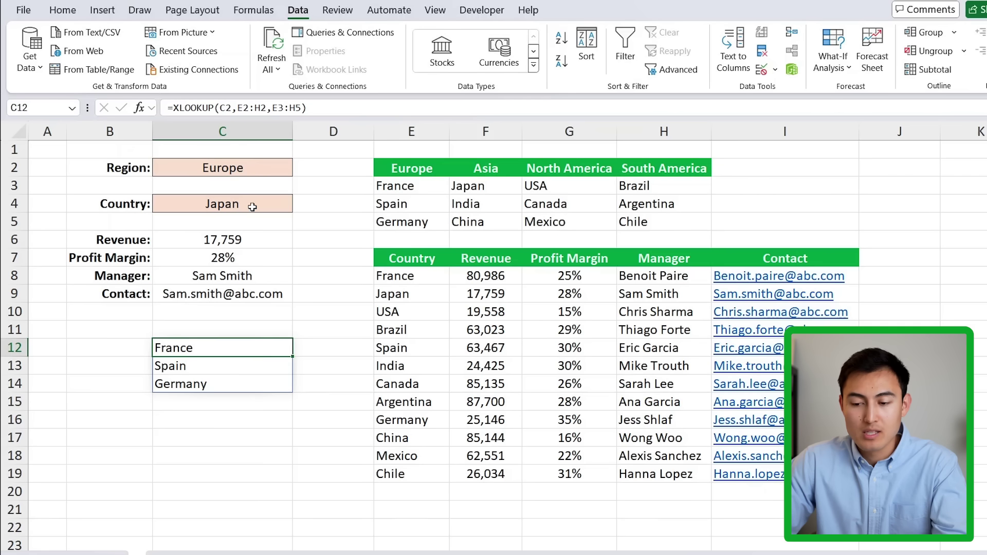
pyautogui.doubleClick(165, 347)
# Wrap the C12 formula as =COUNTIFS(XLOOKUP(C2,E2:H2,E3:H5),C4) to test region membership.
pyautogui.write('countifs')
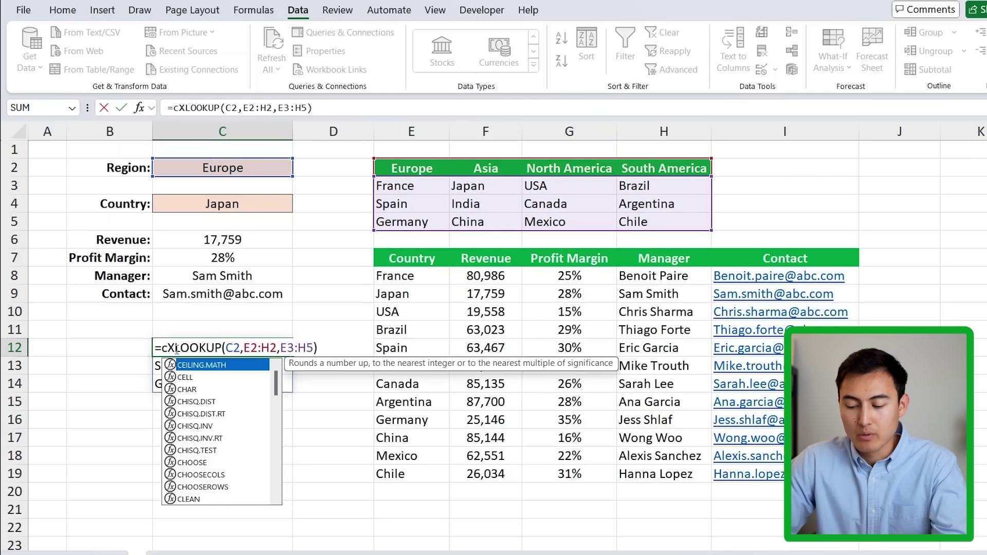
pyautogui.press('Tab')
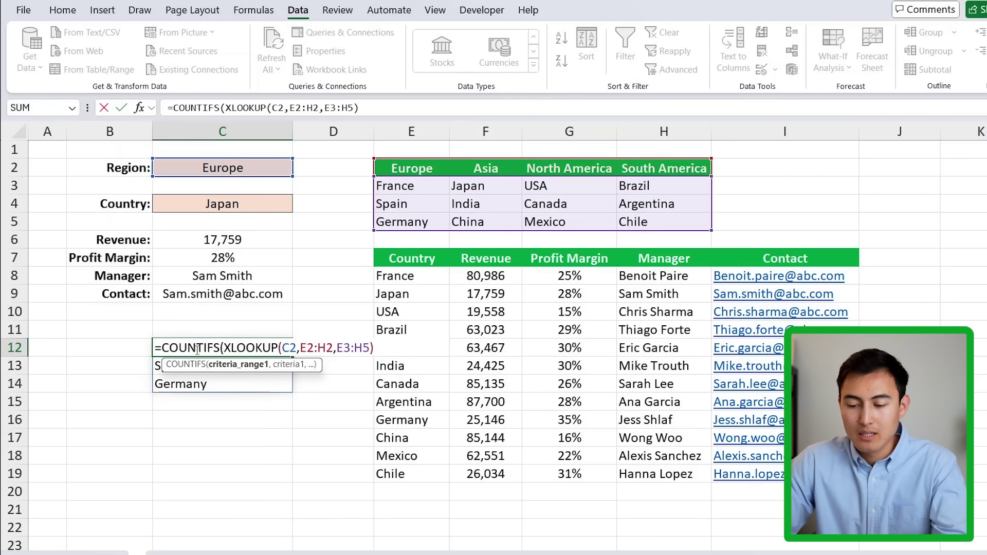
pyautogui.click(380, 107)
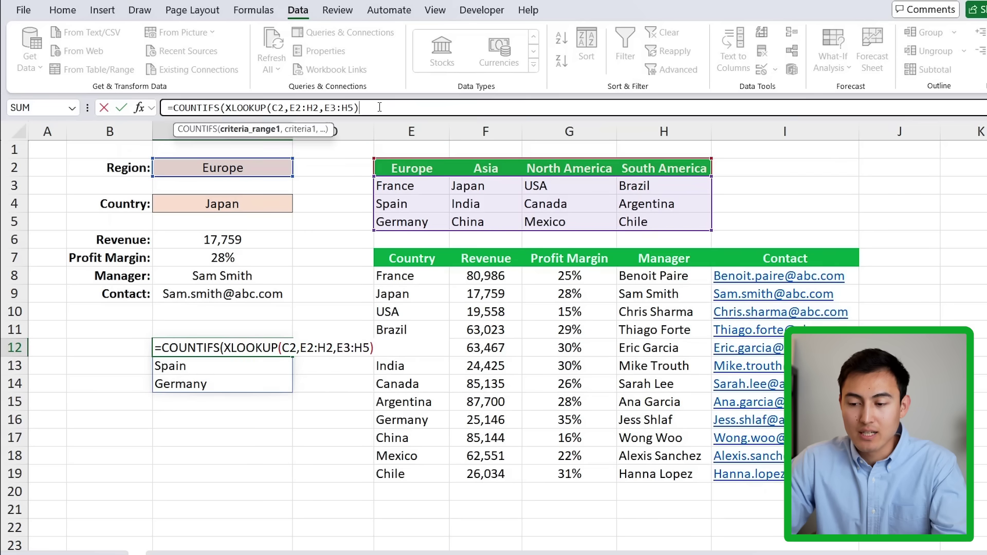
pyautogui.write(',')
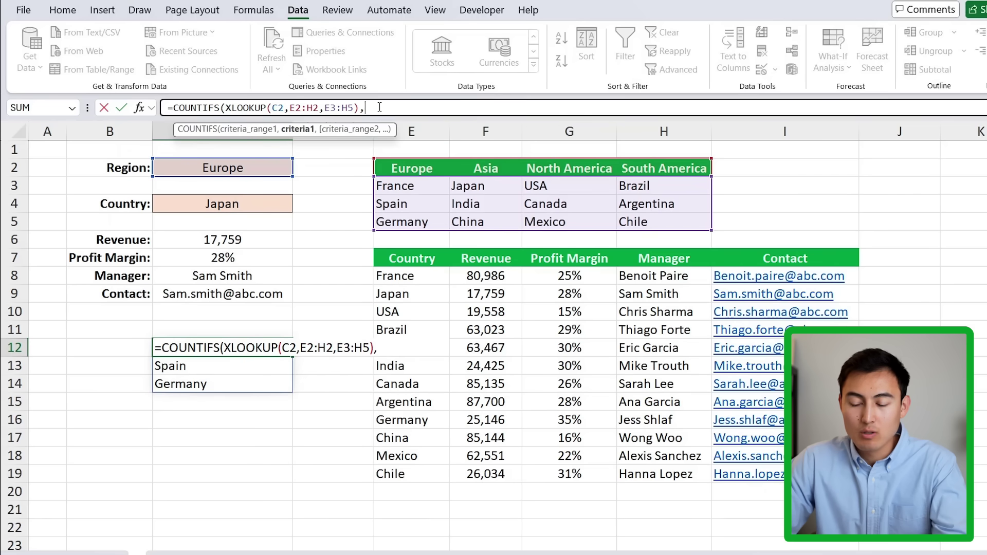
pyautogui.click(229, 206)
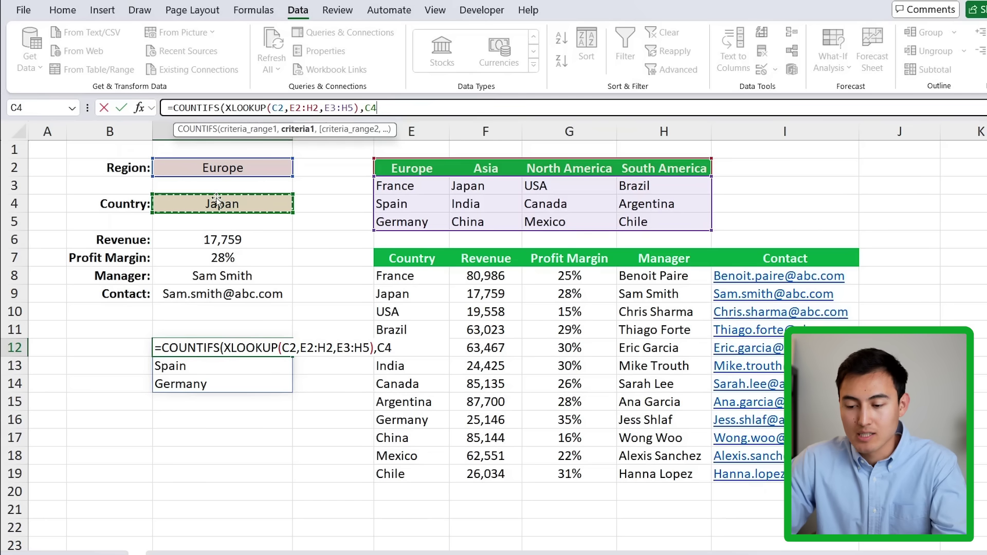
pyautogui.write(')')
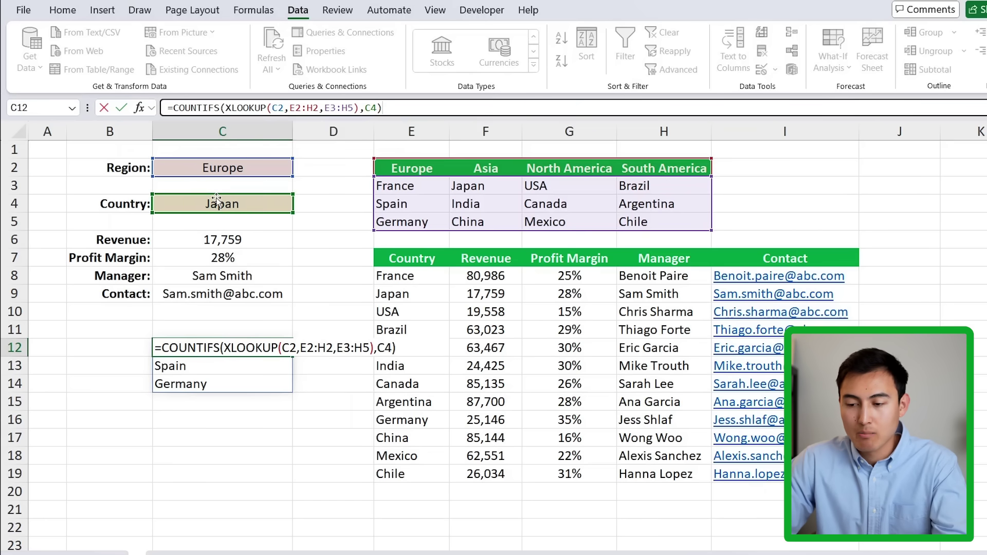
pyautogui.press('Return')
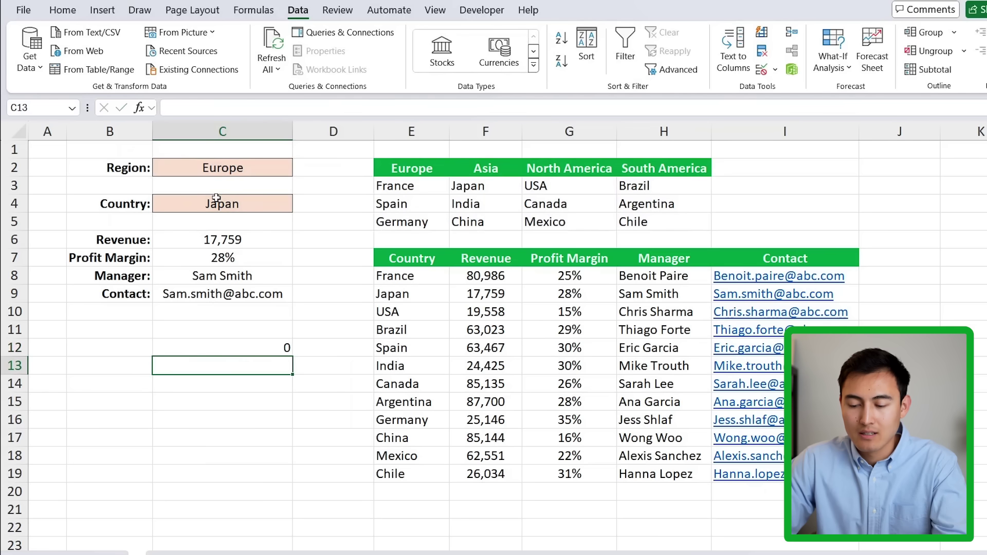
pyautogui.click(249, 342)
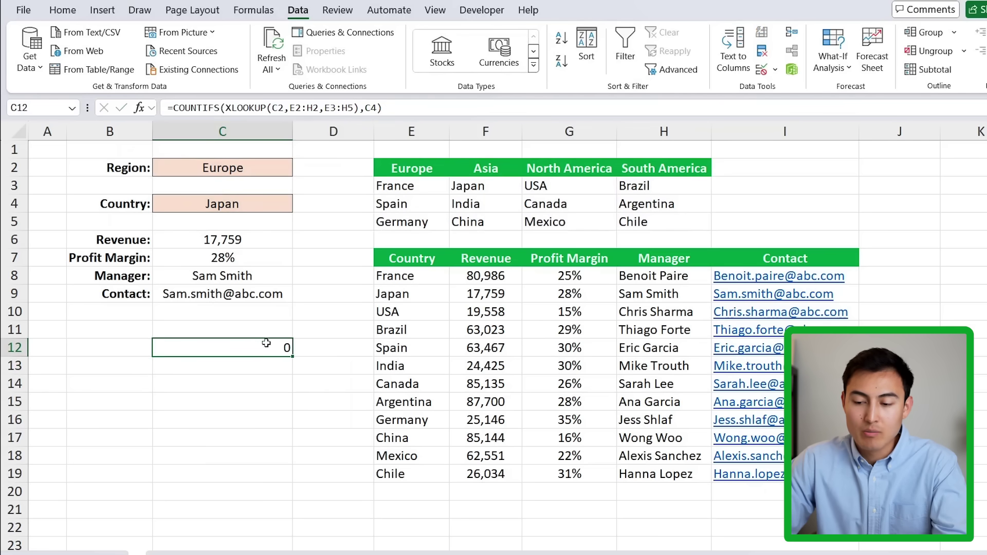
# Change the Country in C4 to France, so the check returns 1 and revenue shows 80,986.
pyautogui.click(254, 203)
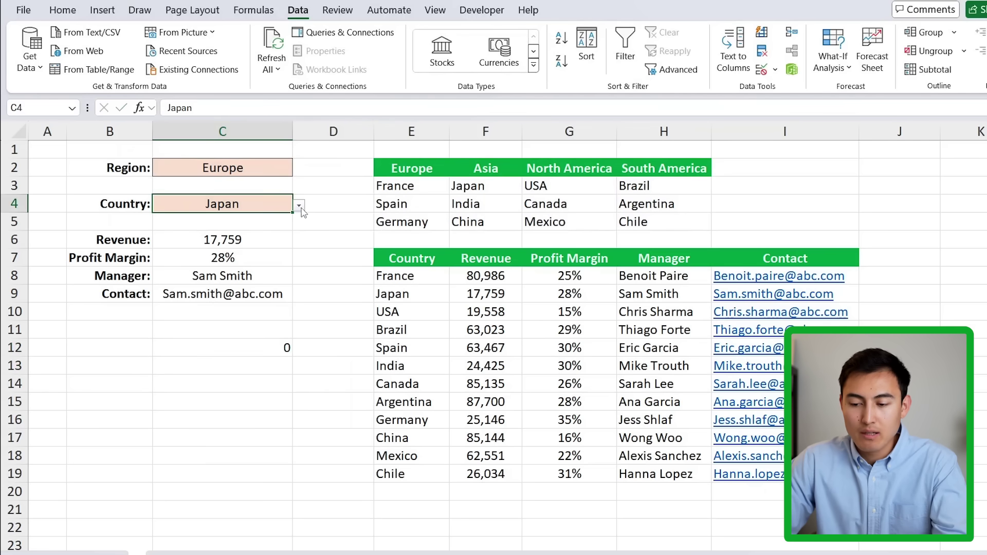
pyautogui.click(298, 206)
pyautogui.click(252, 221)
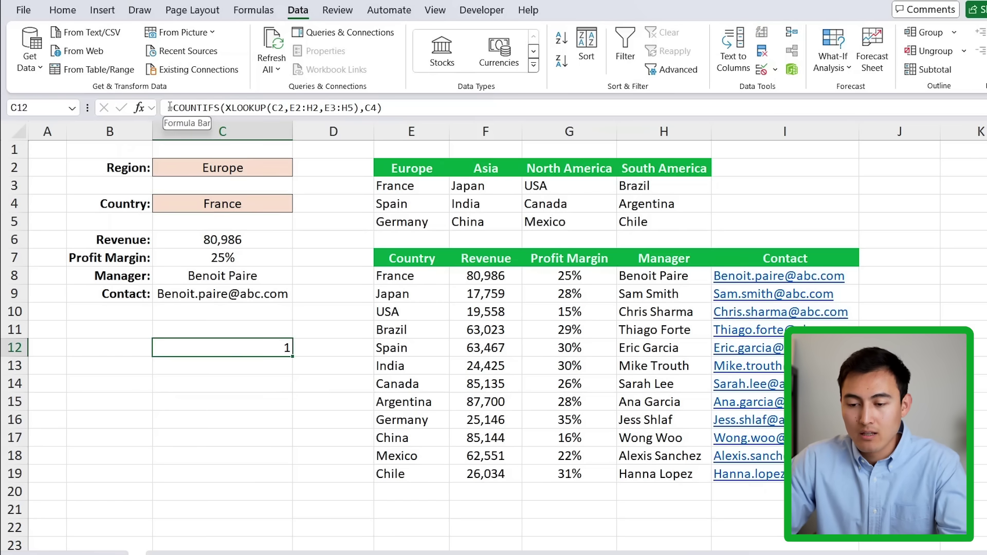
# Copy the COUNTIFS formula text from C12's formula bar.
pyautogui.moveTo(170, 106); pyautogui.dragTo(418, 111)
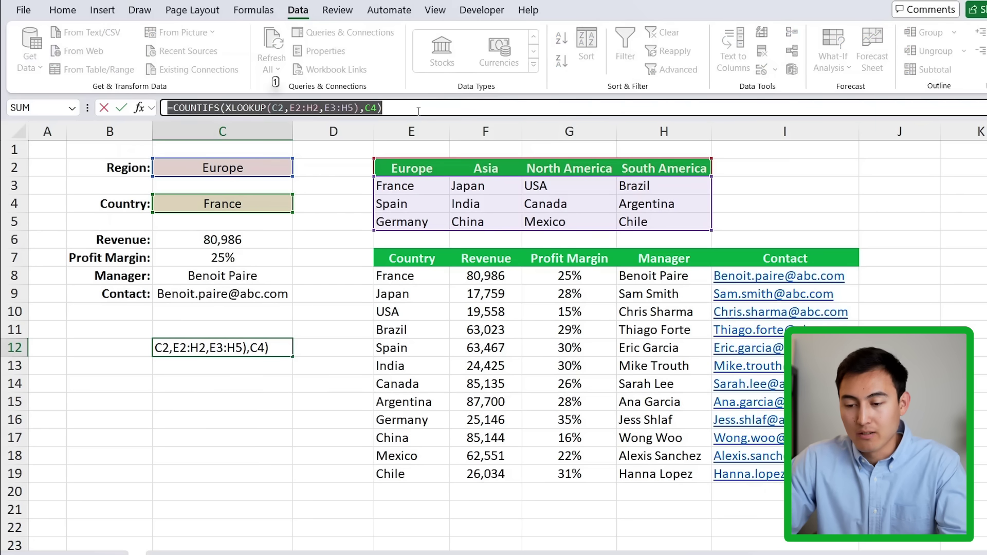
pyautogui.hotkey('ctrl', 'c')
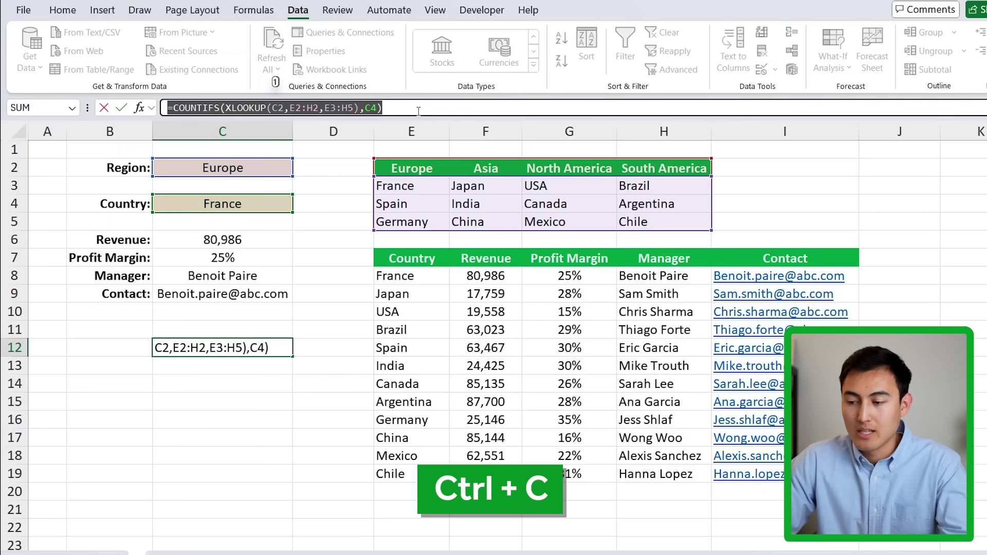
pyautogui.press('Return')
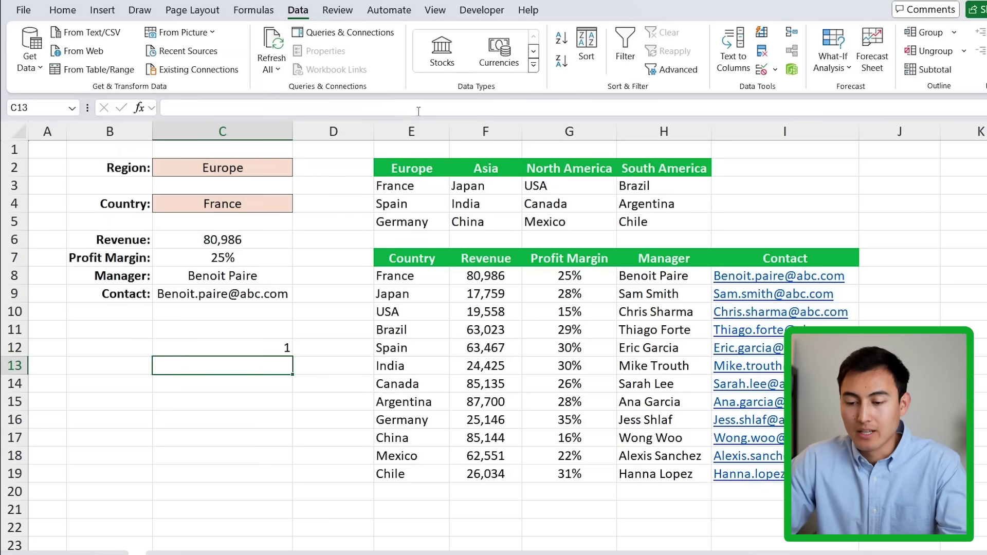
# Start a formula-based conditional formatting rule on C4 using =COUNTIFS(XLOOKUP(C2,E2:H2,E3:H5),C4)=0.
pyautogui.click(251, 205)
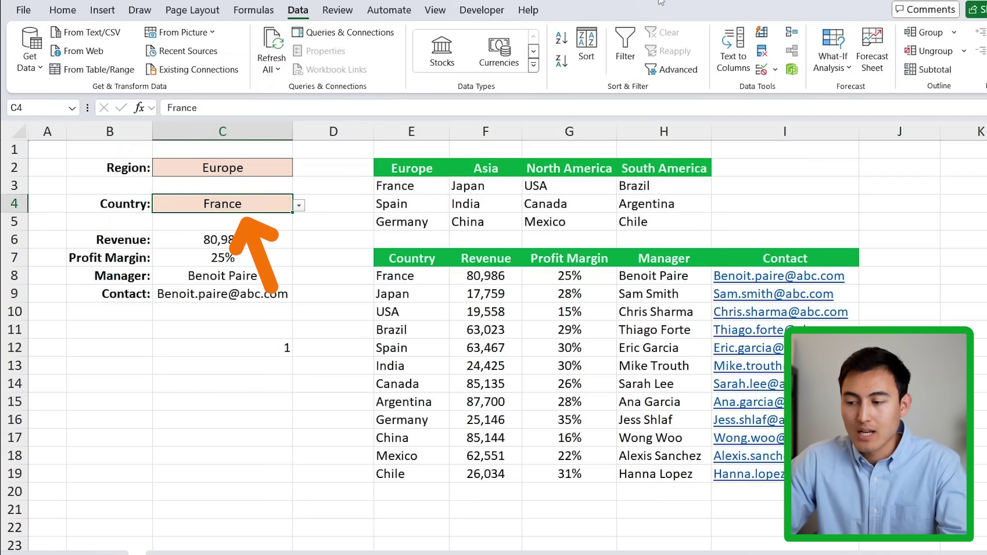
pyautogui.click(62, 10)
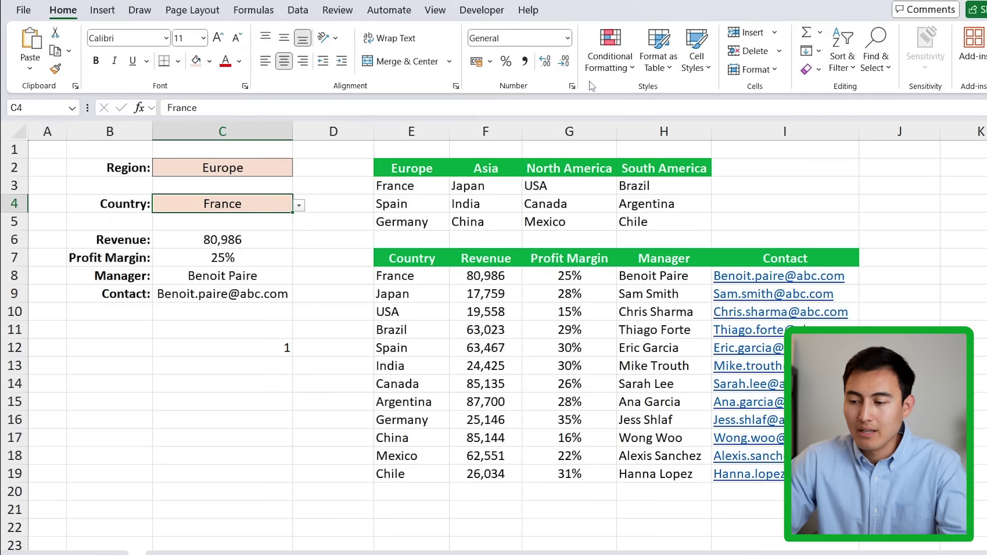
pyautogui.click(616, 62)
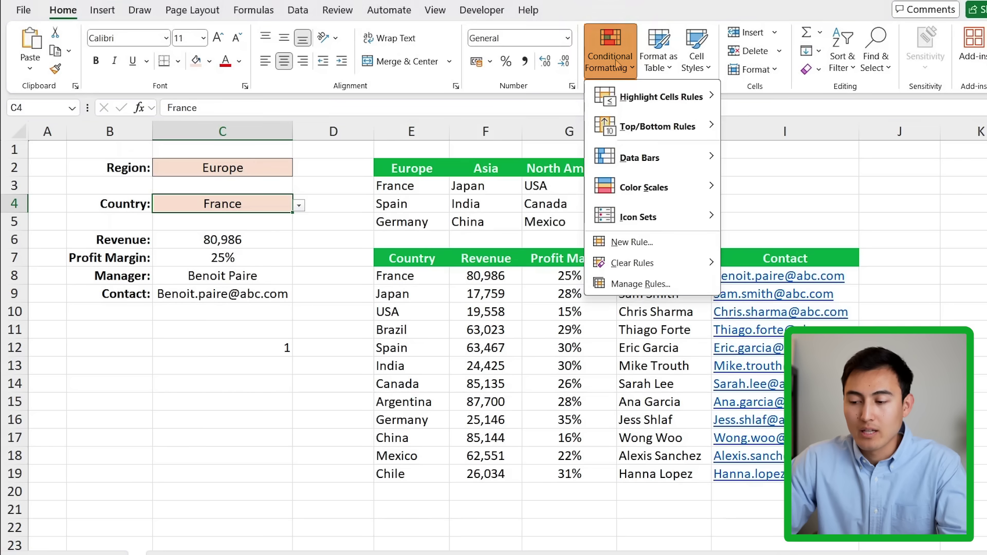
pyautogui.click(624, 246)
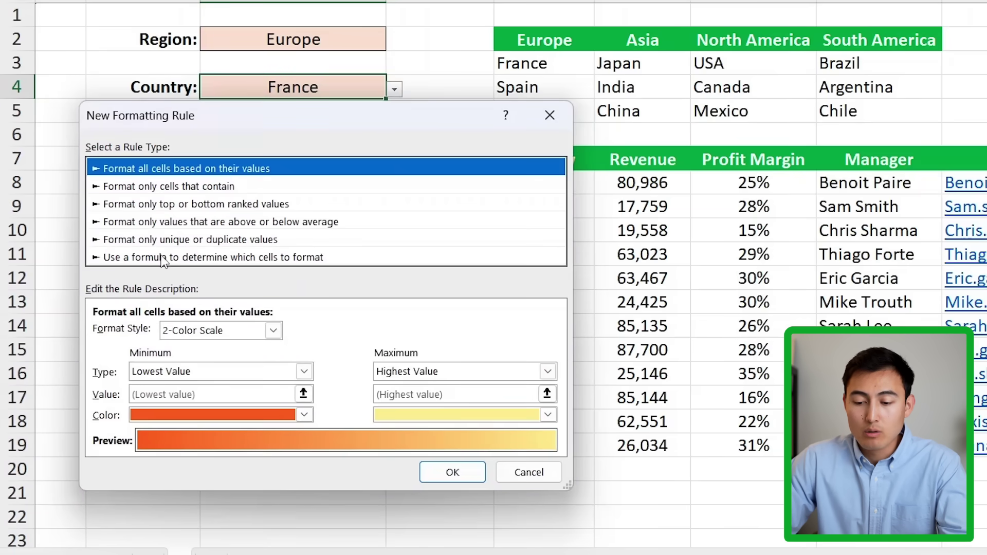
pyautogui.click(165, 258)
pyautogui.click(175, 333)
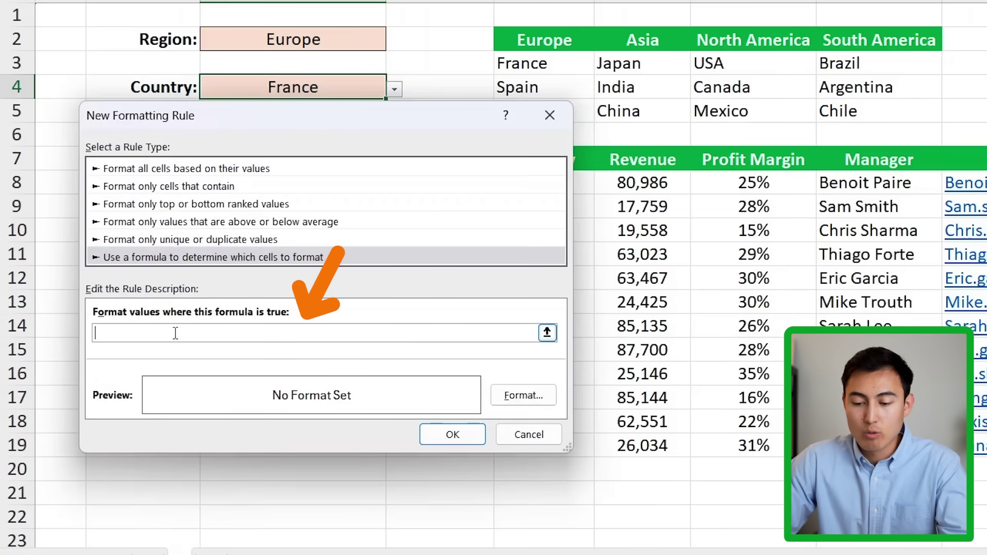
pyautogui.hotkey('ctrl', 'v')
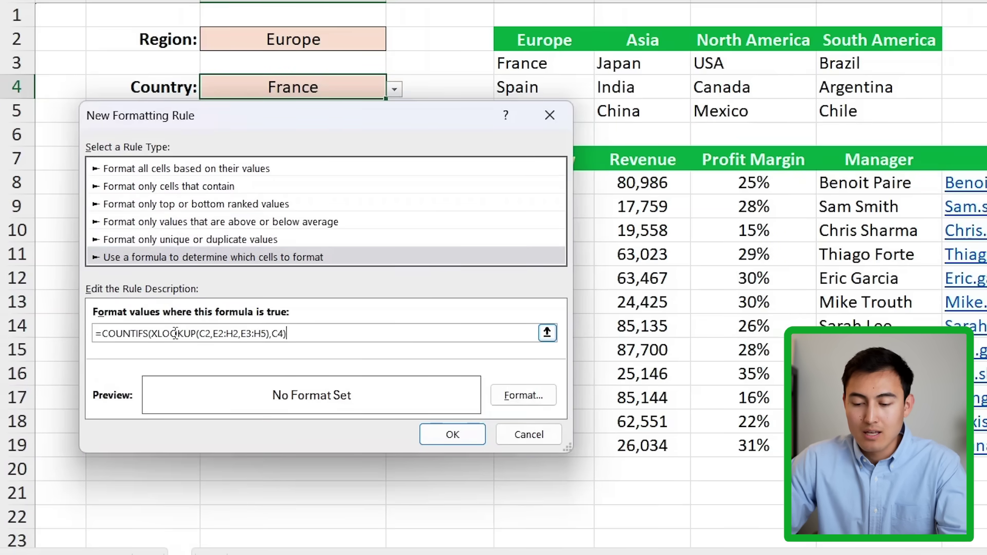
pyautogui.write('=0')
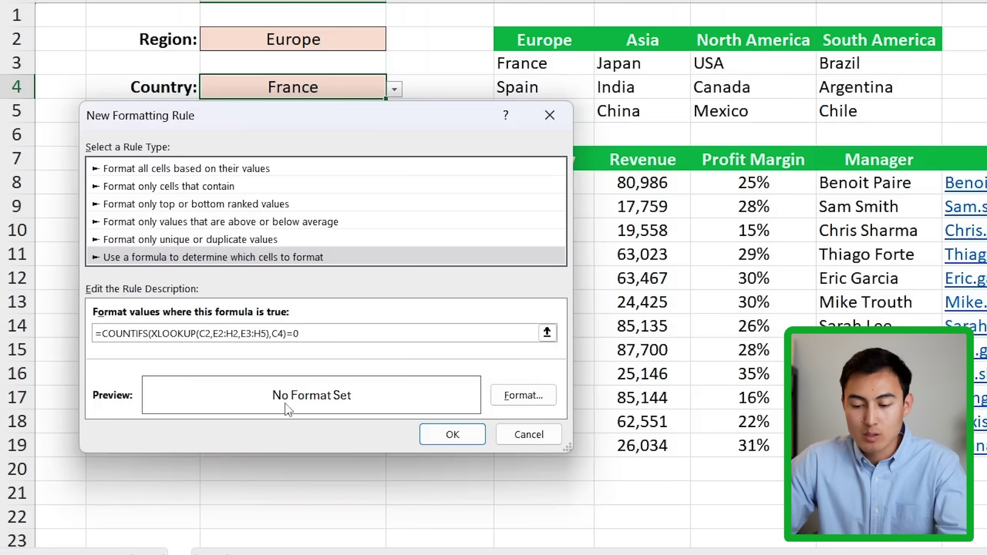
# Format the rule with strikethrough, a dark red fill and white font colour.
pyautogui.click(539, 402)
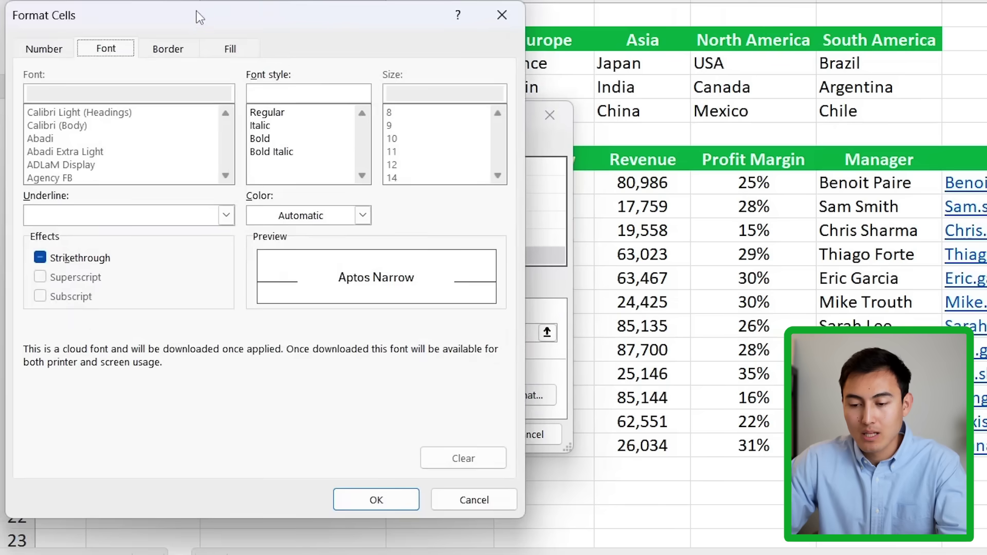
pyautogui.moveTo(200, 17); pyautogui.dragTo(297, 21)
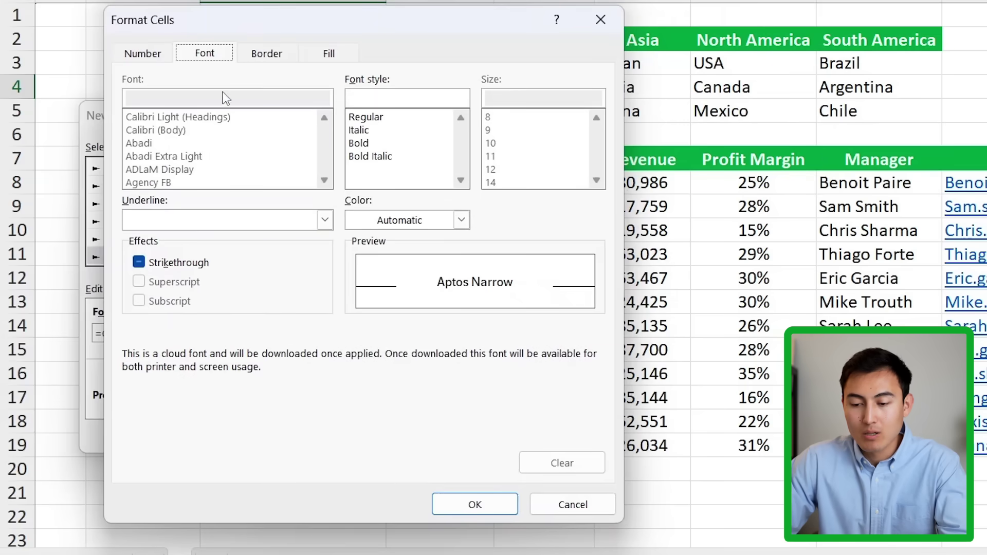
pyautogui.click(164, 263)
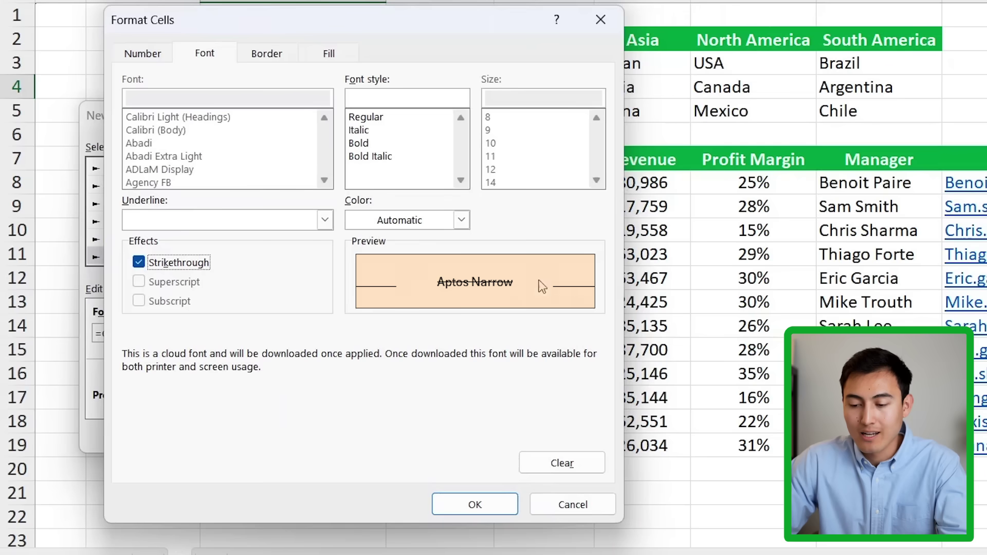
pyautogui.click(135, 56)
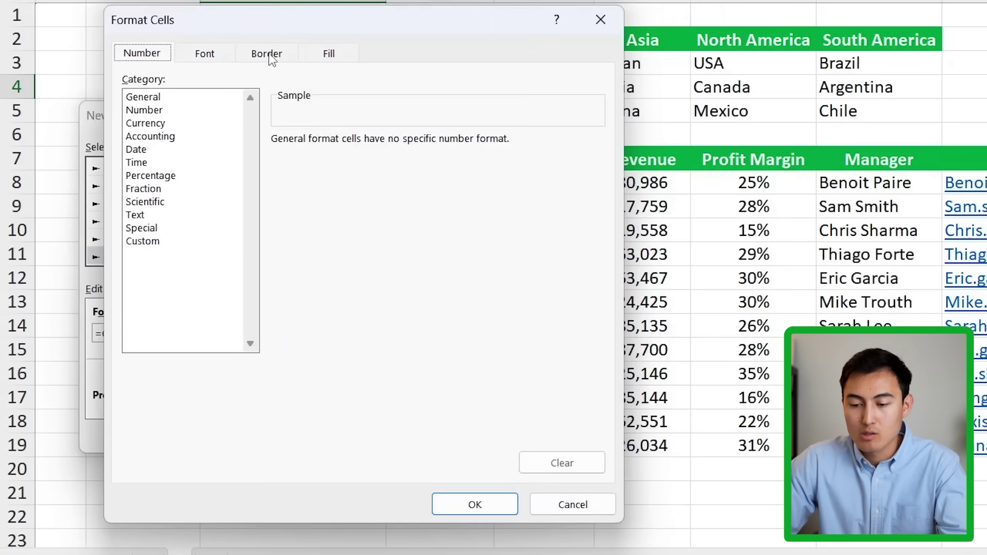
pyautogui.click(318, 56)
pyautogui.click(140, 237)
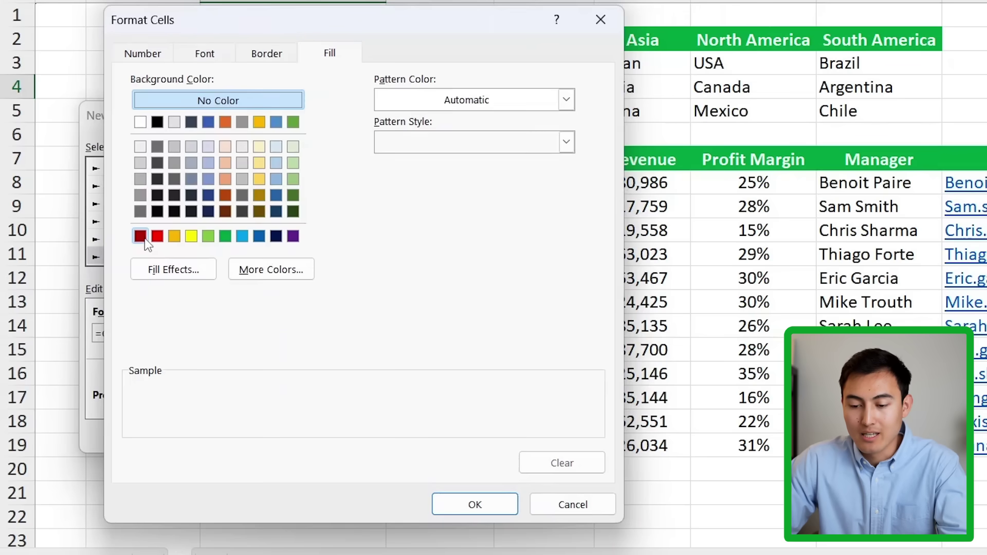
pyautogui.click(212, 54)
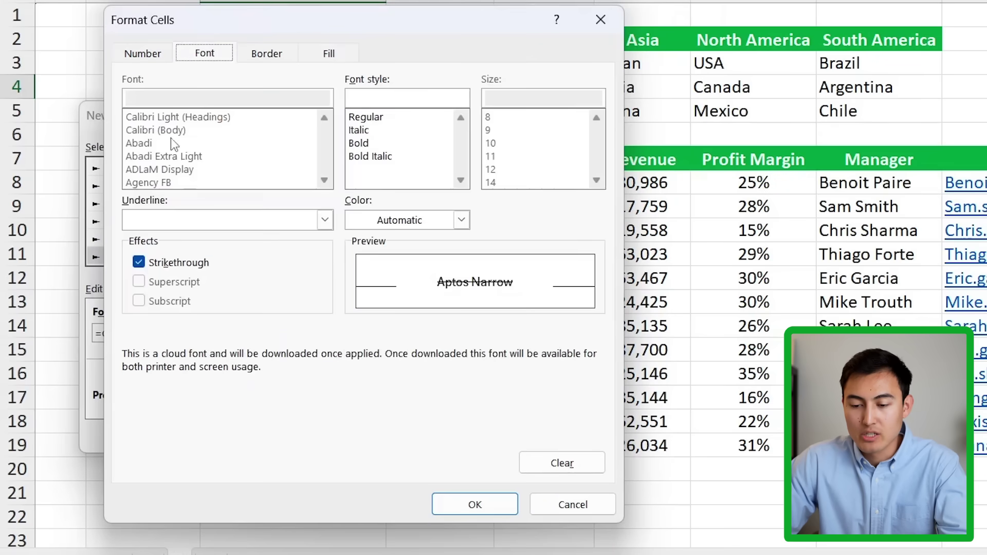
pyautogui.click(440, 223)
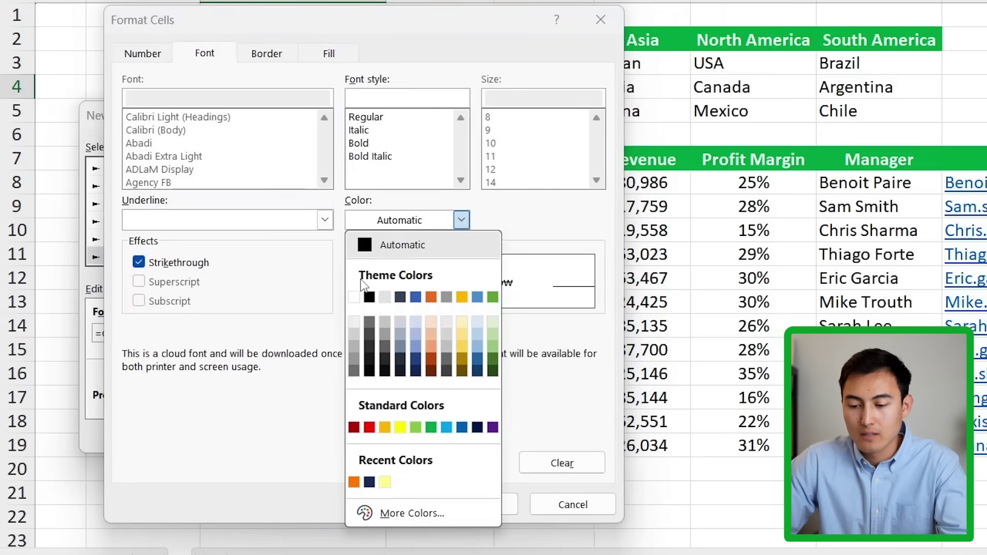
pyautogui.click(358, 297)
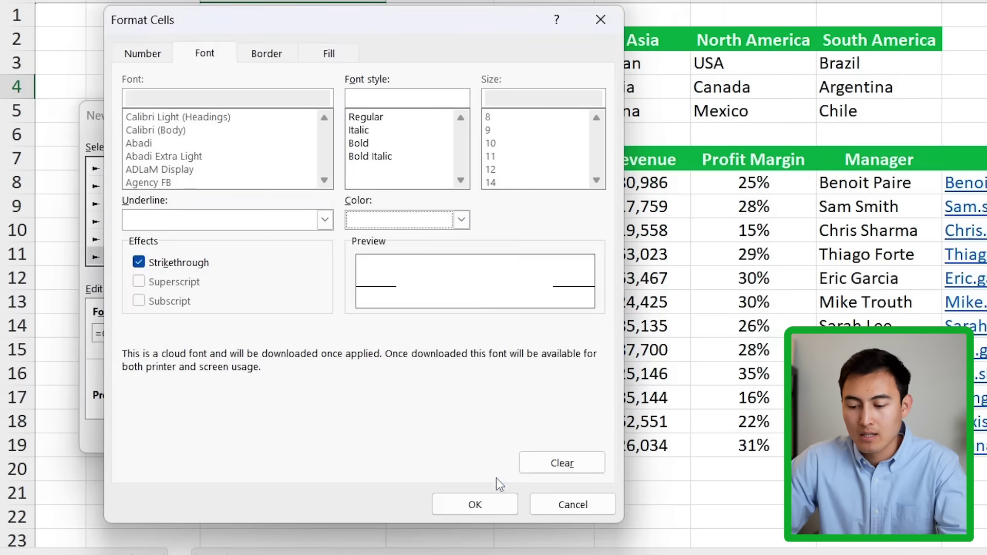
pyautogui.click(488, 505)
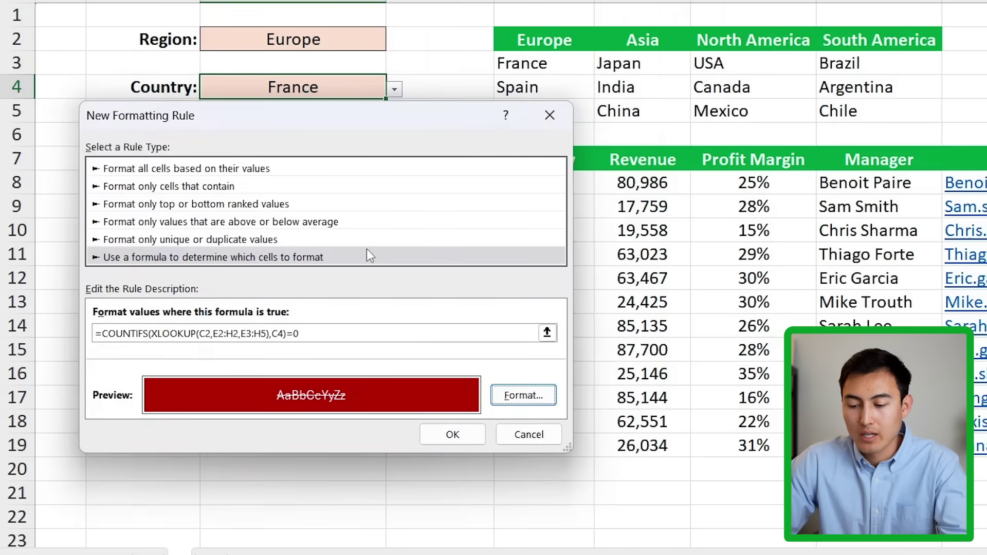
# Save the rule and switch Region to Asia, turning France struck-through on red.
pyautogui.click(452, 435)
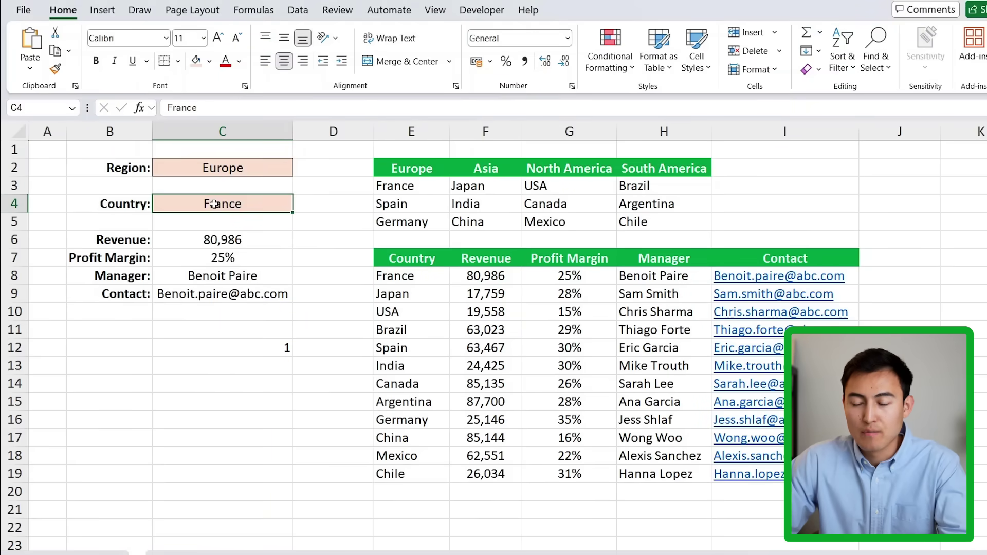
pyautogui.click(263, 172)
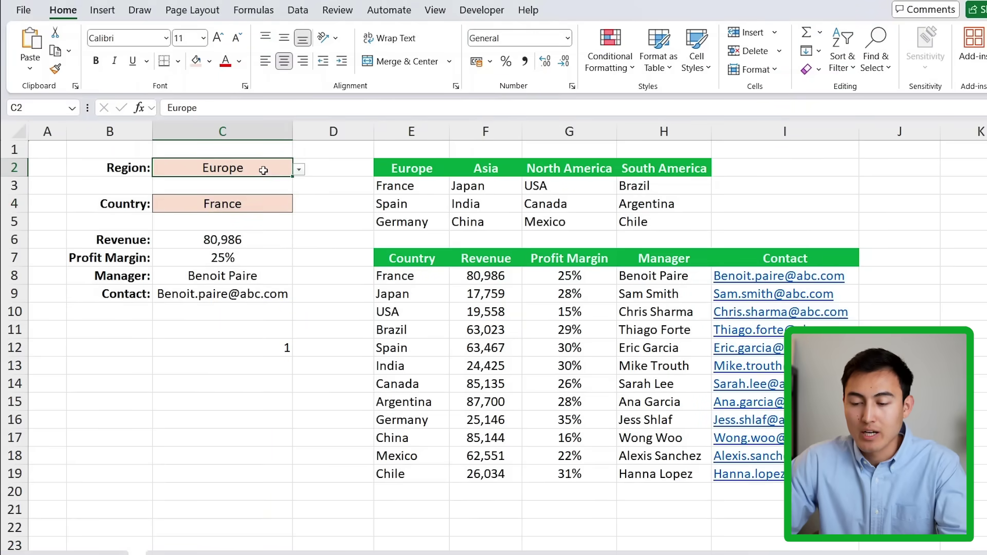
pyautogui.click(300, 170)
pyautogui.click(260, 193)
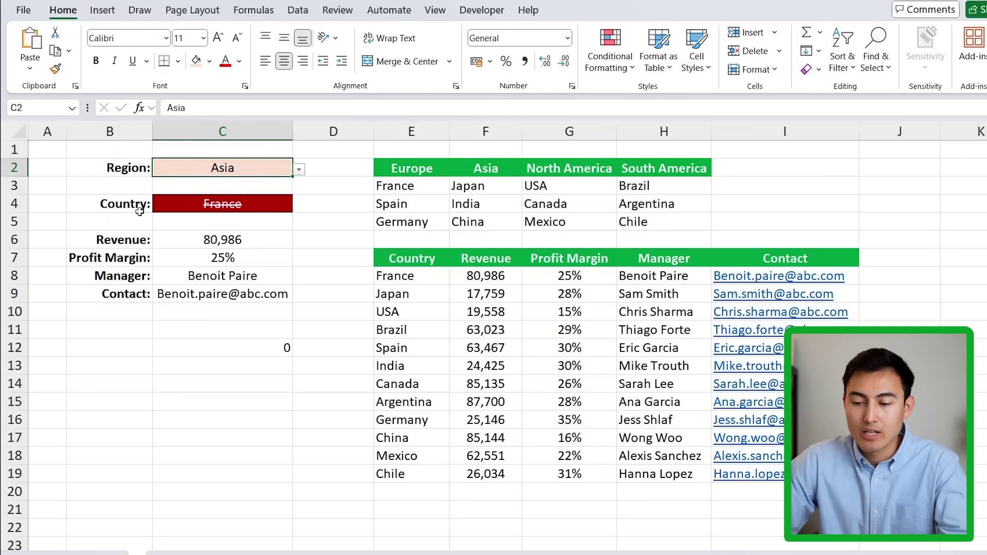
# Clear the C12 helper formula and set the Region back to Europe.
pyautogui.click(232, 349)
pyautogui.press('Delete')
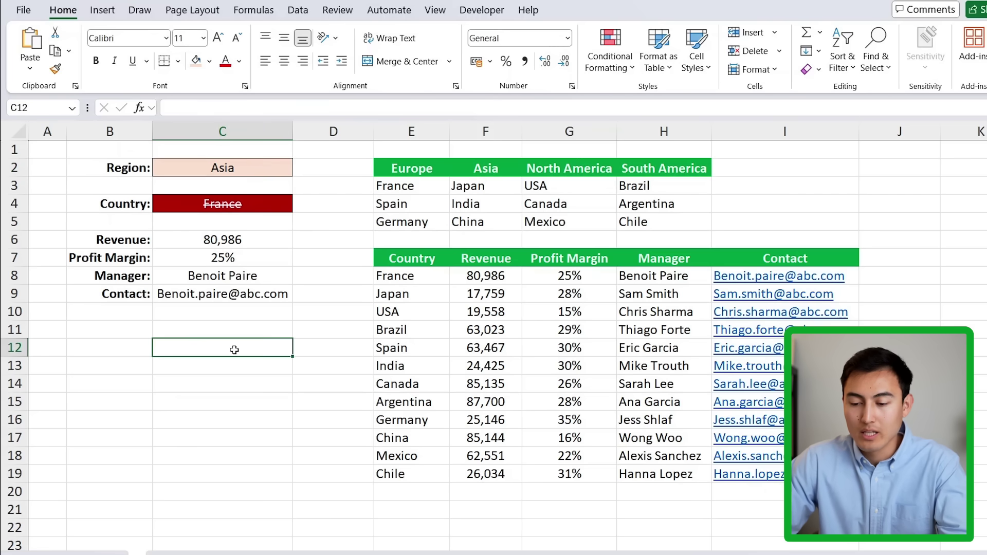
pyautogui.click(178, 167)
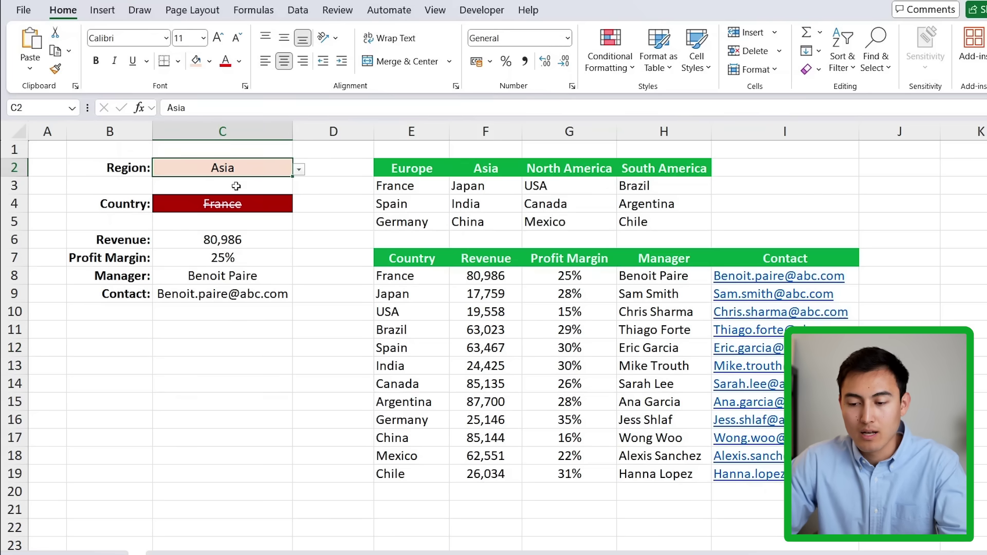
pyautogui.click(299, 170)
pyautogui.click(247, 184)
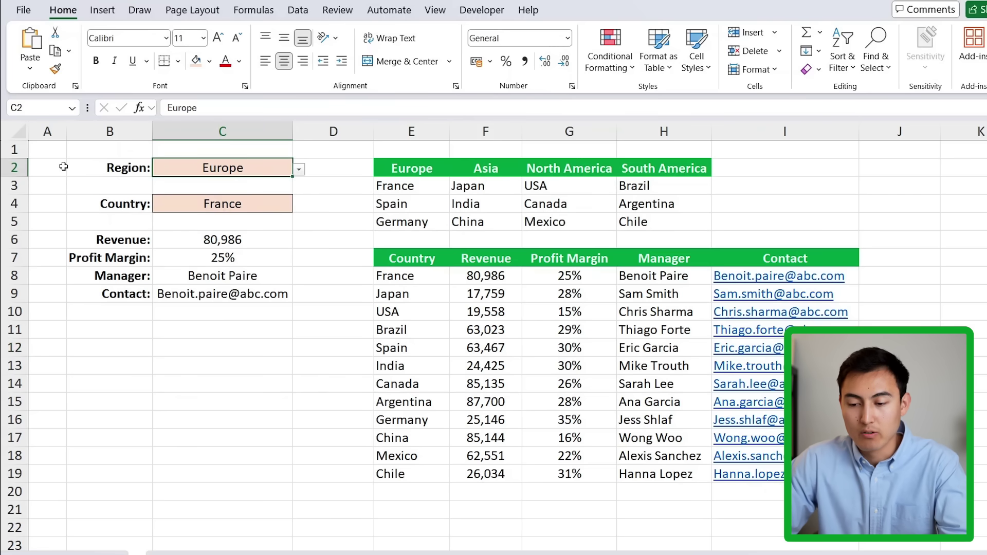